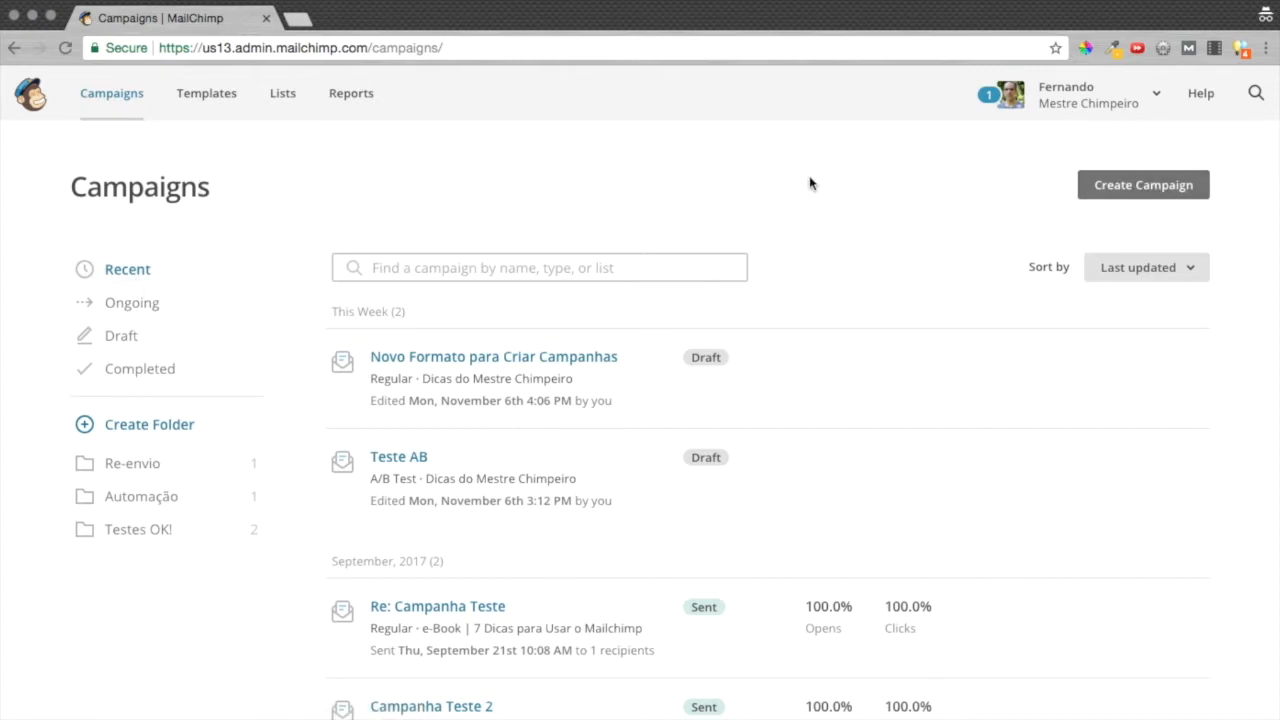
- Start creating a new email campaign and look at the Regular email form
left_click(1149, 193)
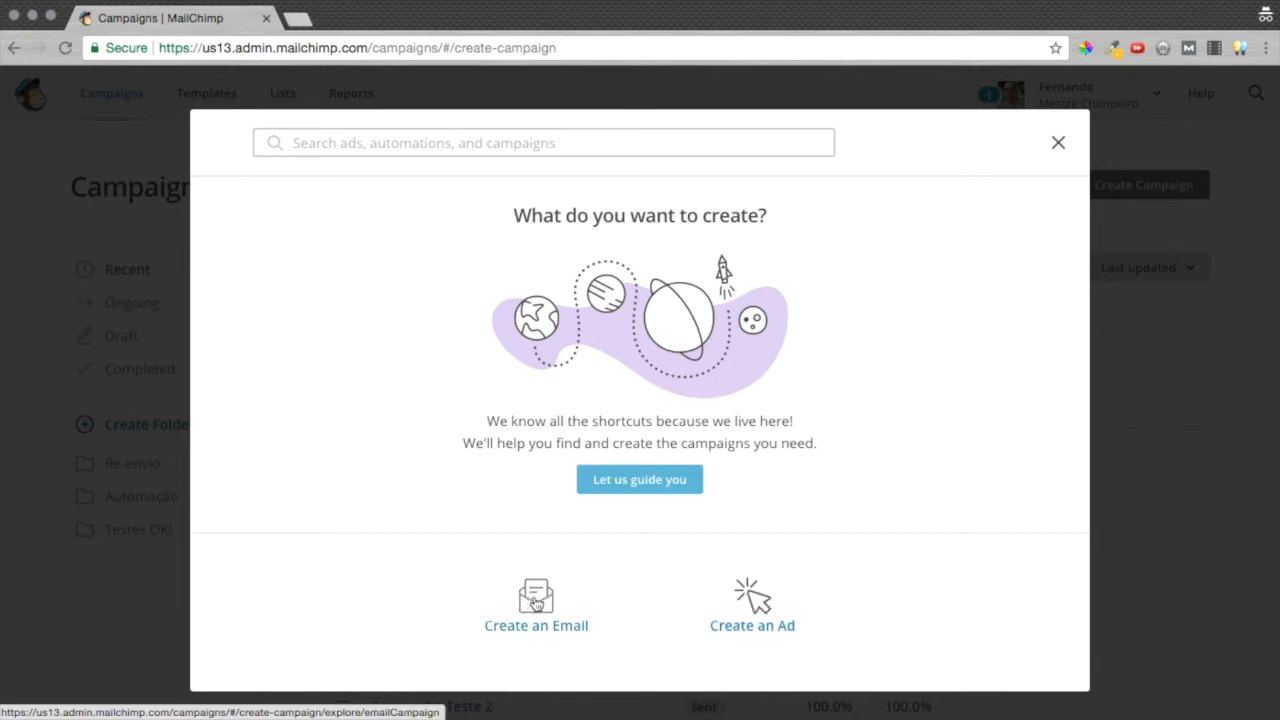
left_click(537, 601)
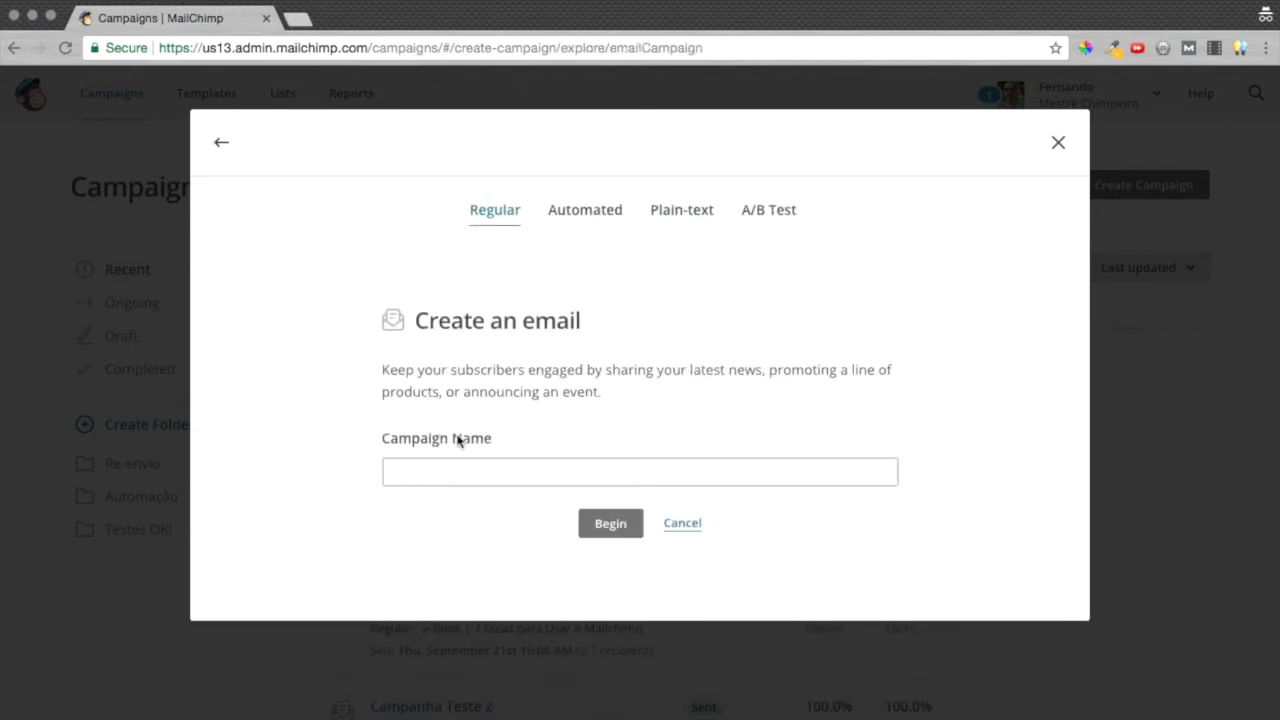
left_click(454, 476)
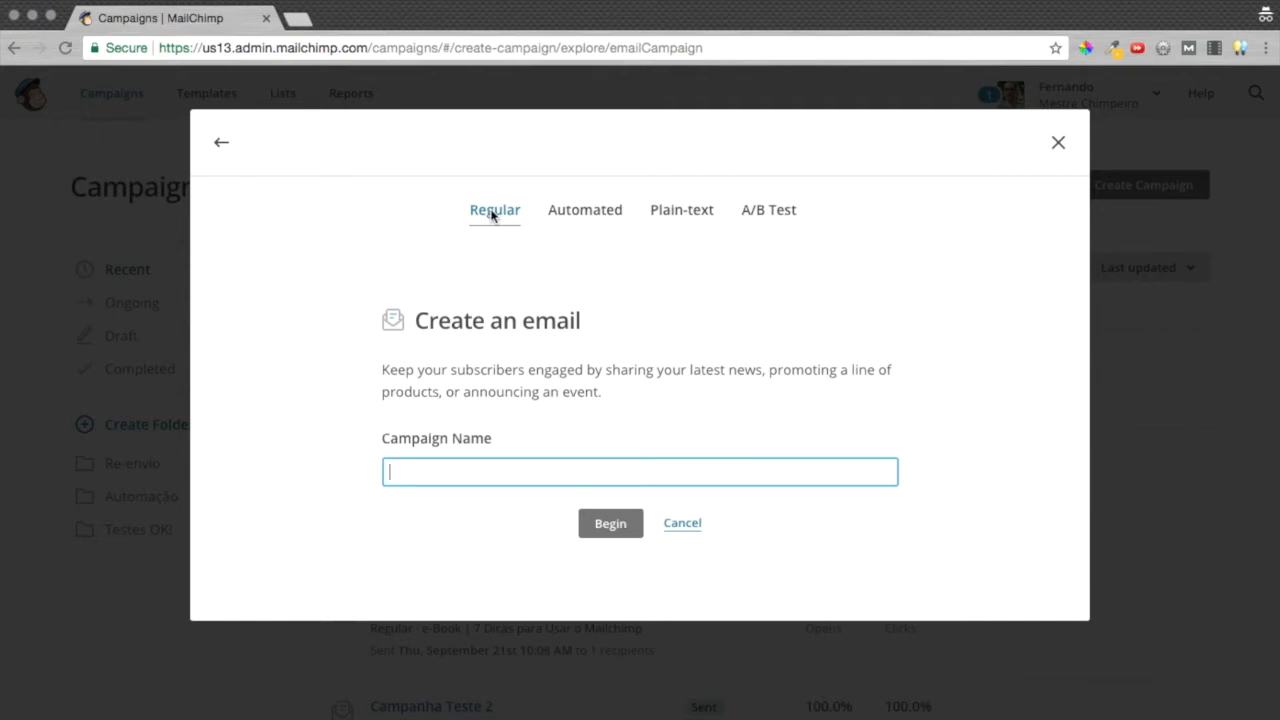
left_click(502, 477)
left_click(514, 434)
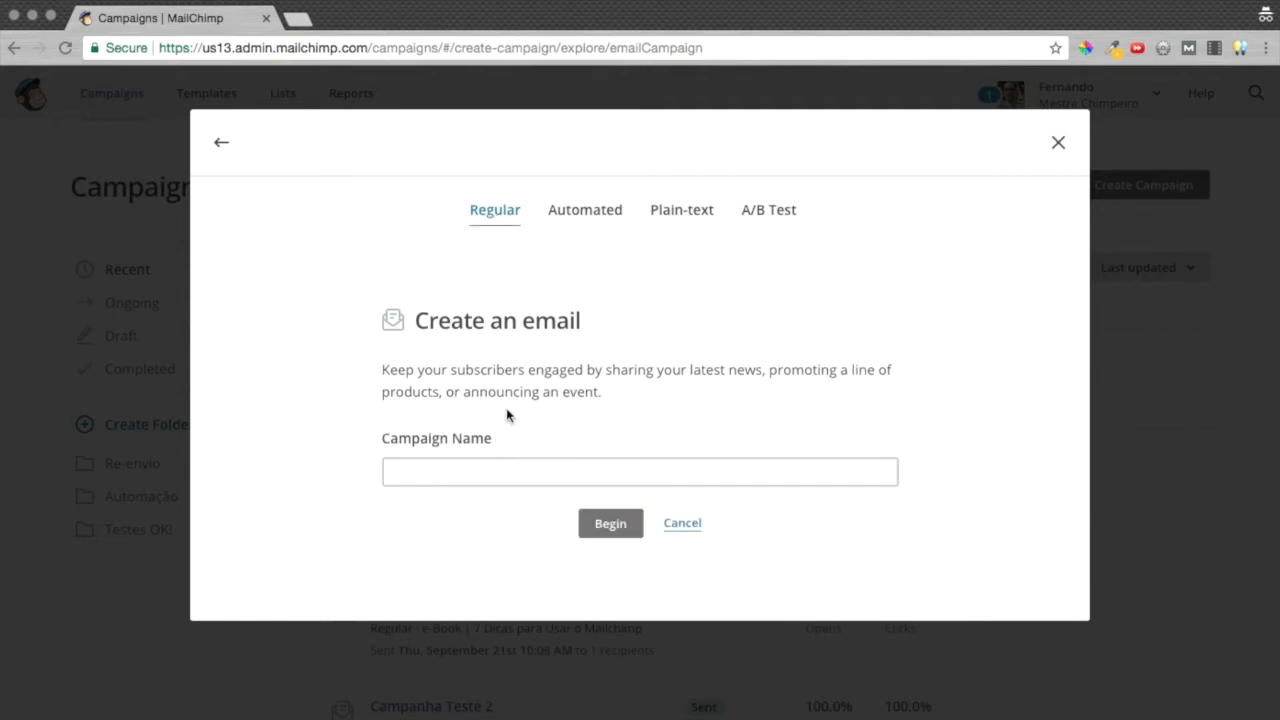
- Browse the Automated email types under Subscriber Activity, E-Commerce, Date Based, API and Featured
left_click(579, 214)
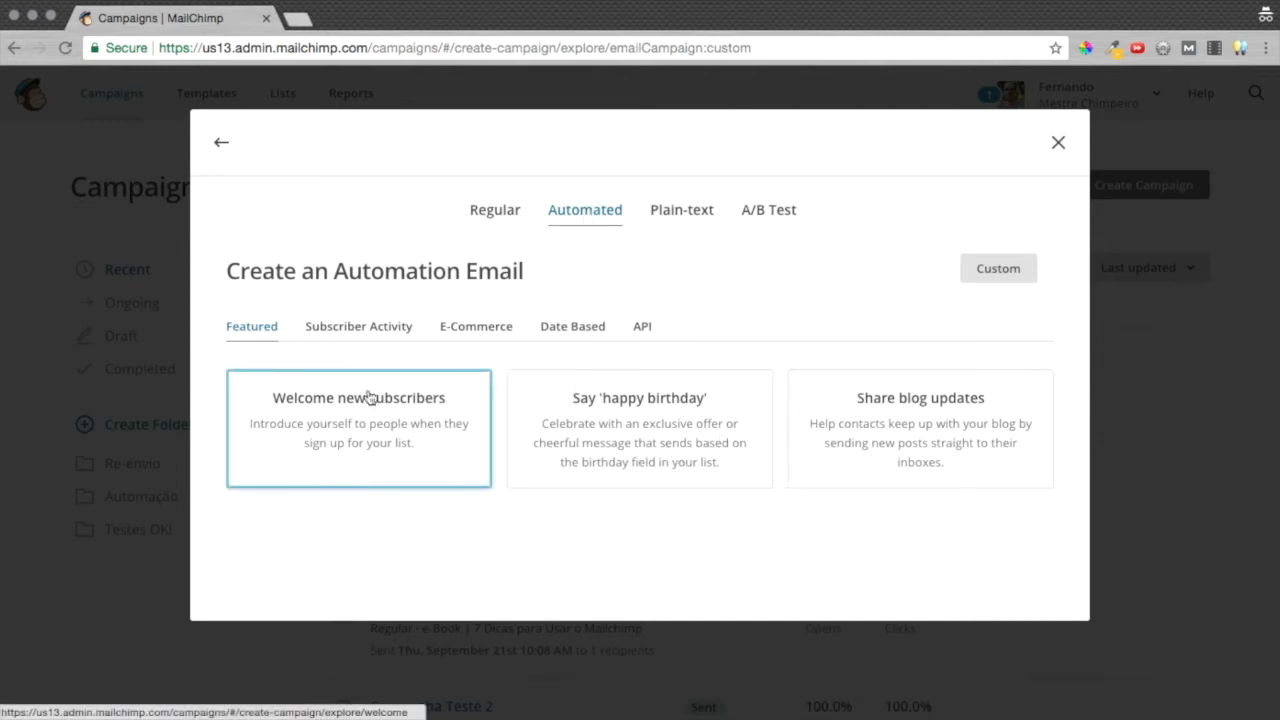
left_click(368, 332)
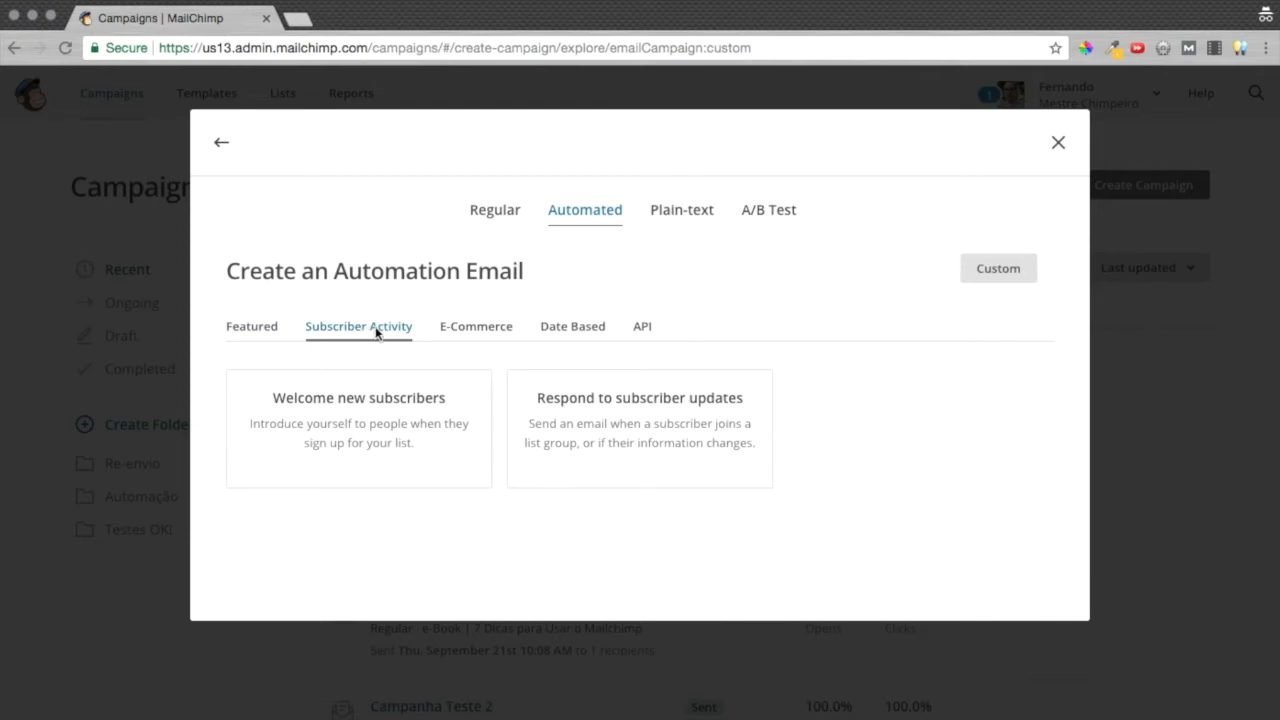
left_click(469, 329)
left_click(576, 331)
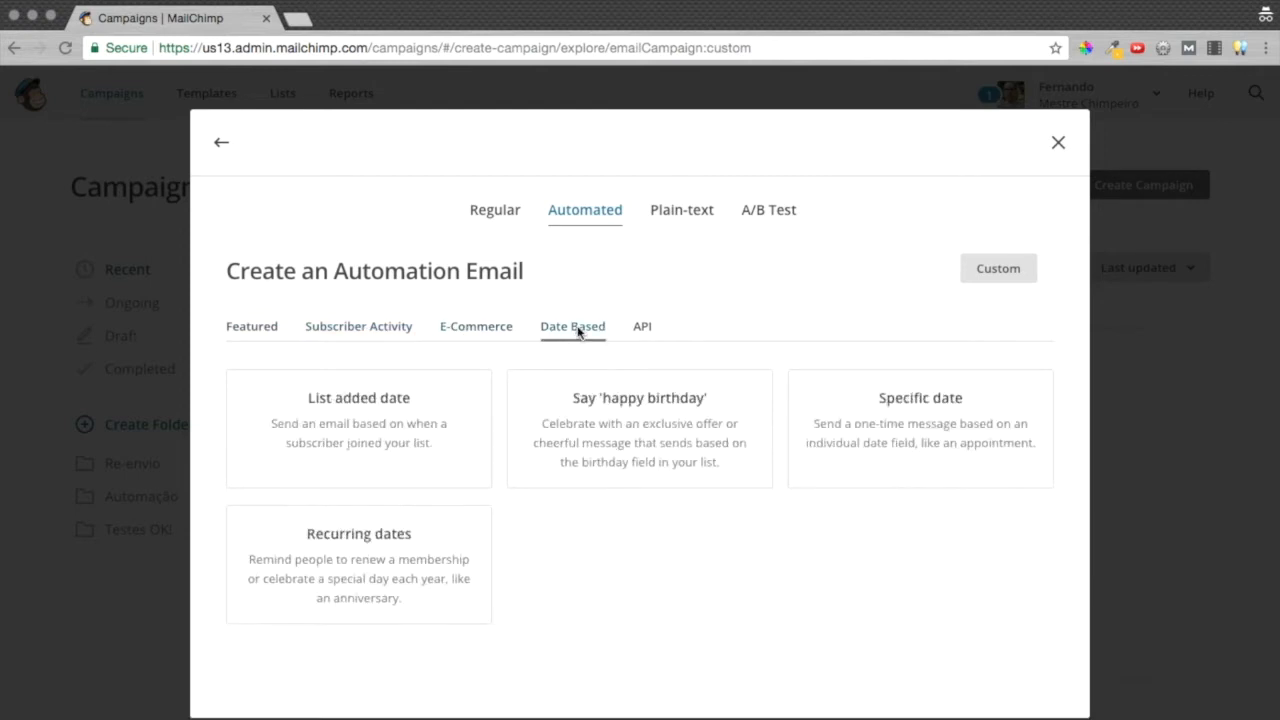
left_click(641, 330)
left_click(243, 343)
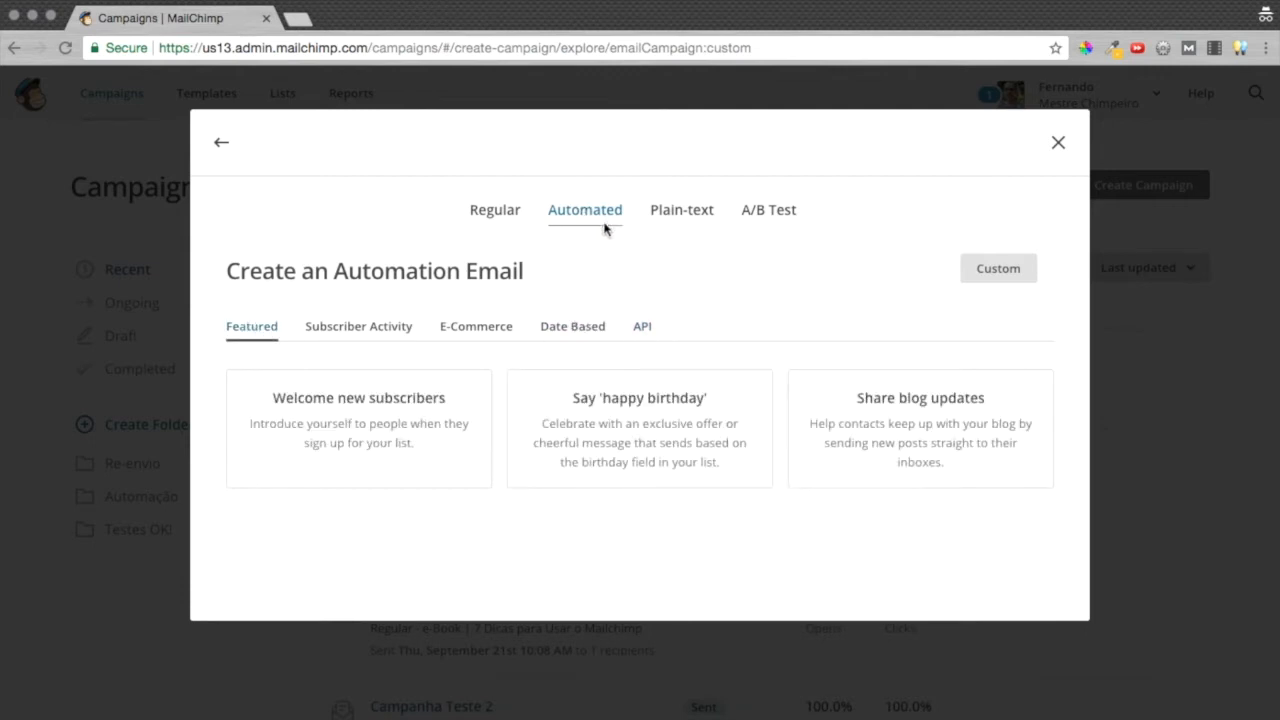
- Look at the Plain-text and A/B Test email forms, and close the campaign creation dialog
left_click(677, 211)
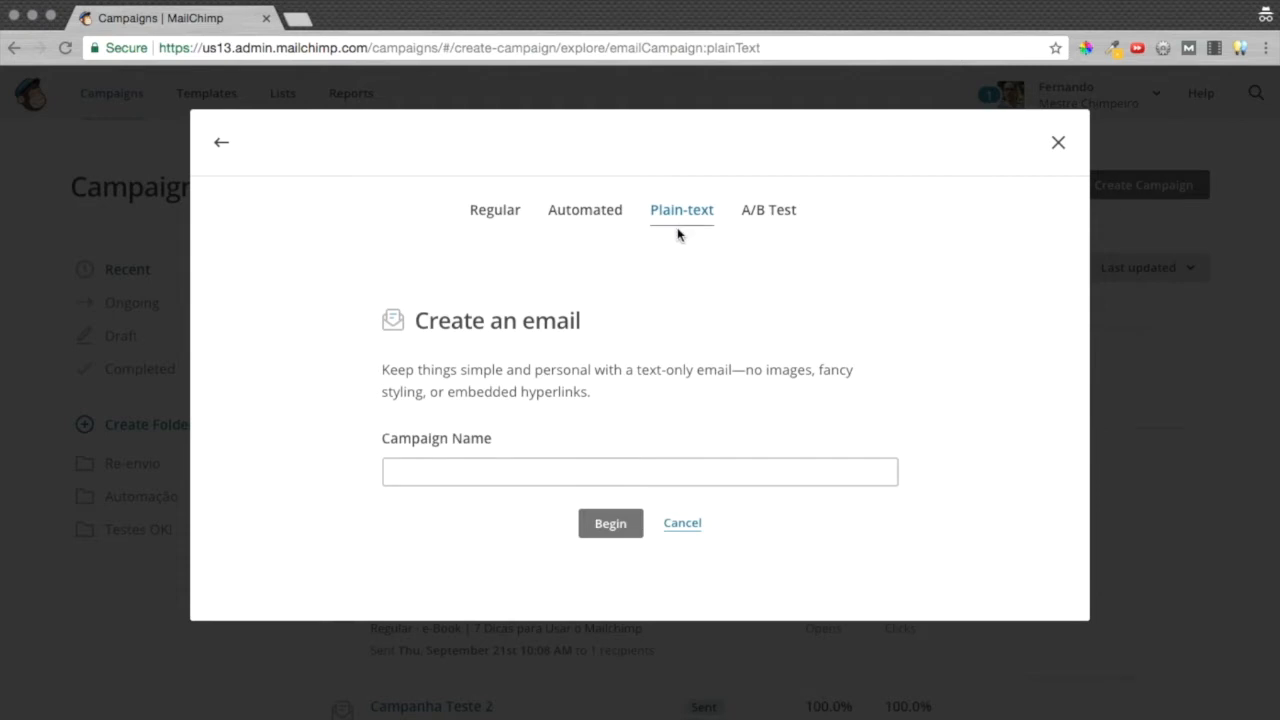
left_click(749, 211)
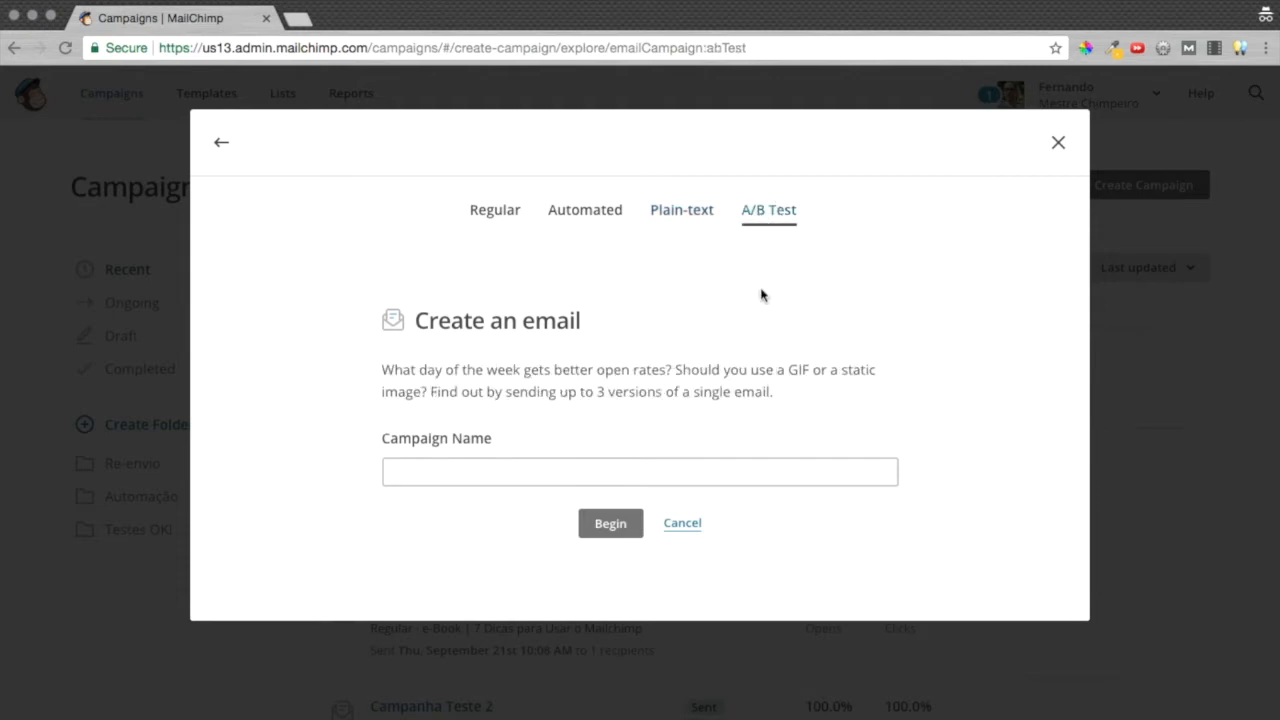
left_click(221, 142)
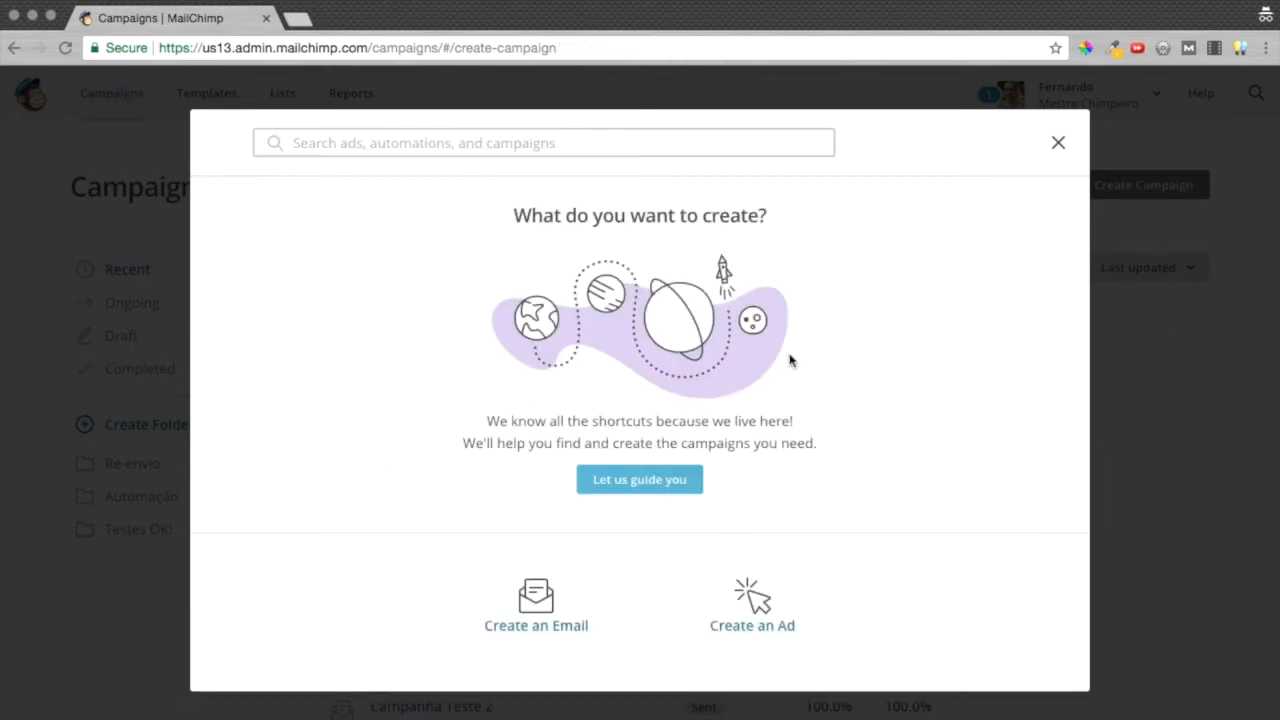
left_click(1058, 142)
- Create an A/B Test email campaign named "Teste AB Video" and begin its setup
left_click(1150, 190)
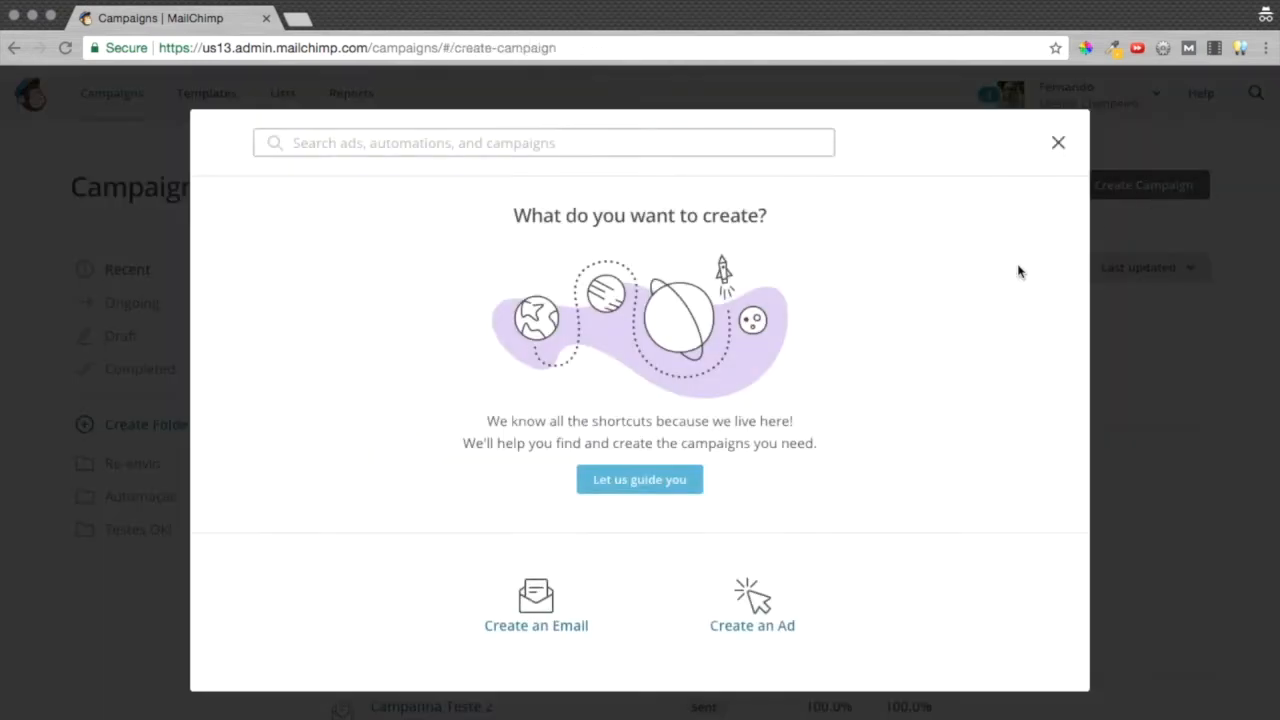
left_click(538, 603)
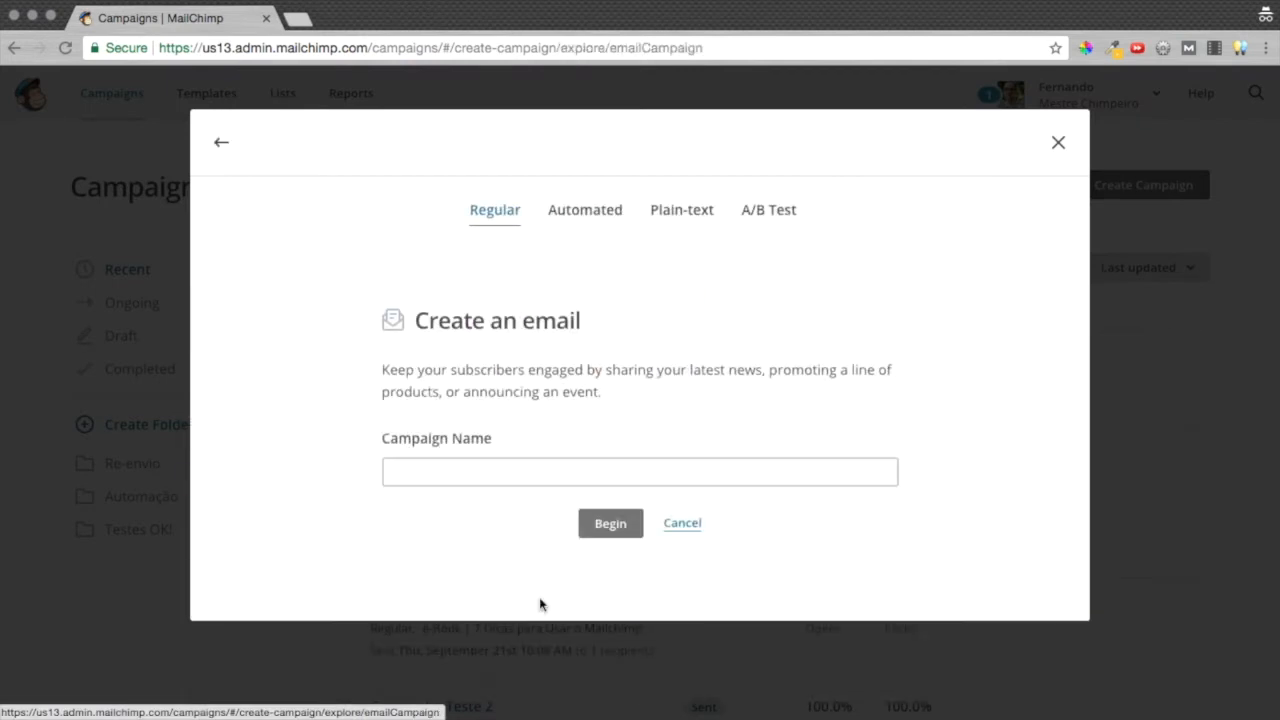
left_click(775, 212)
left_click(476, 476)
type("Test")
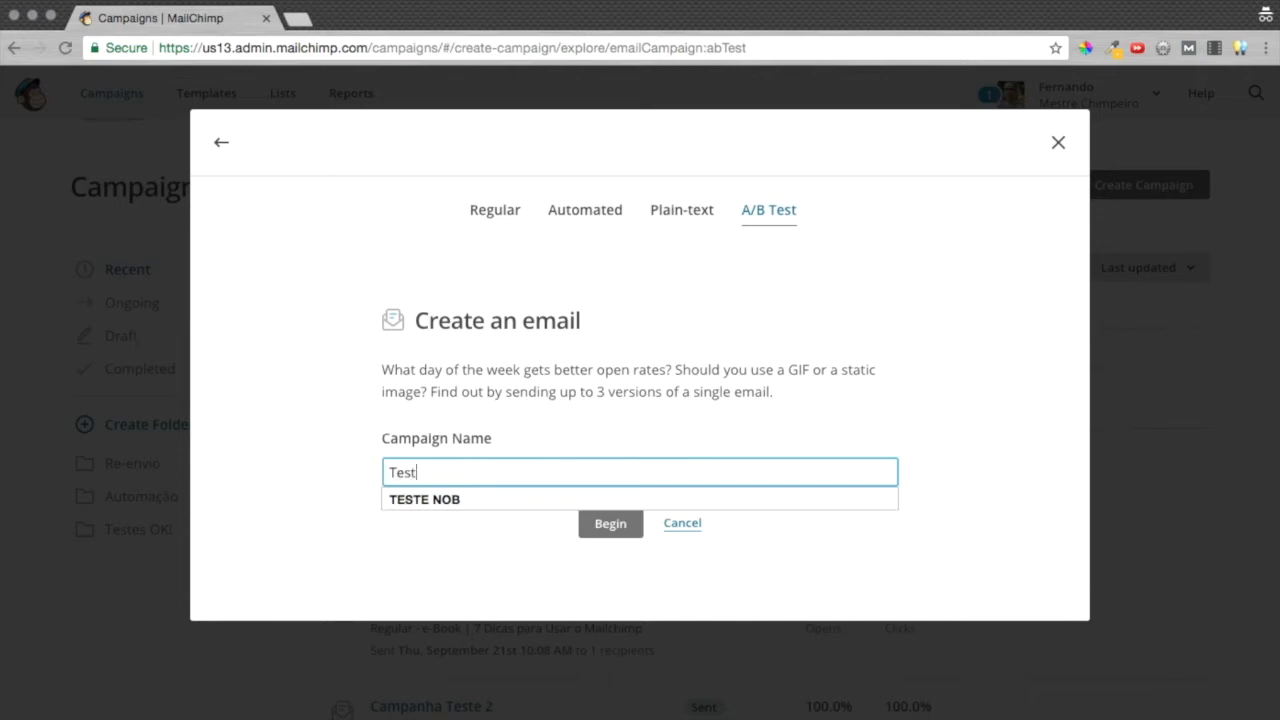
type("e AB")
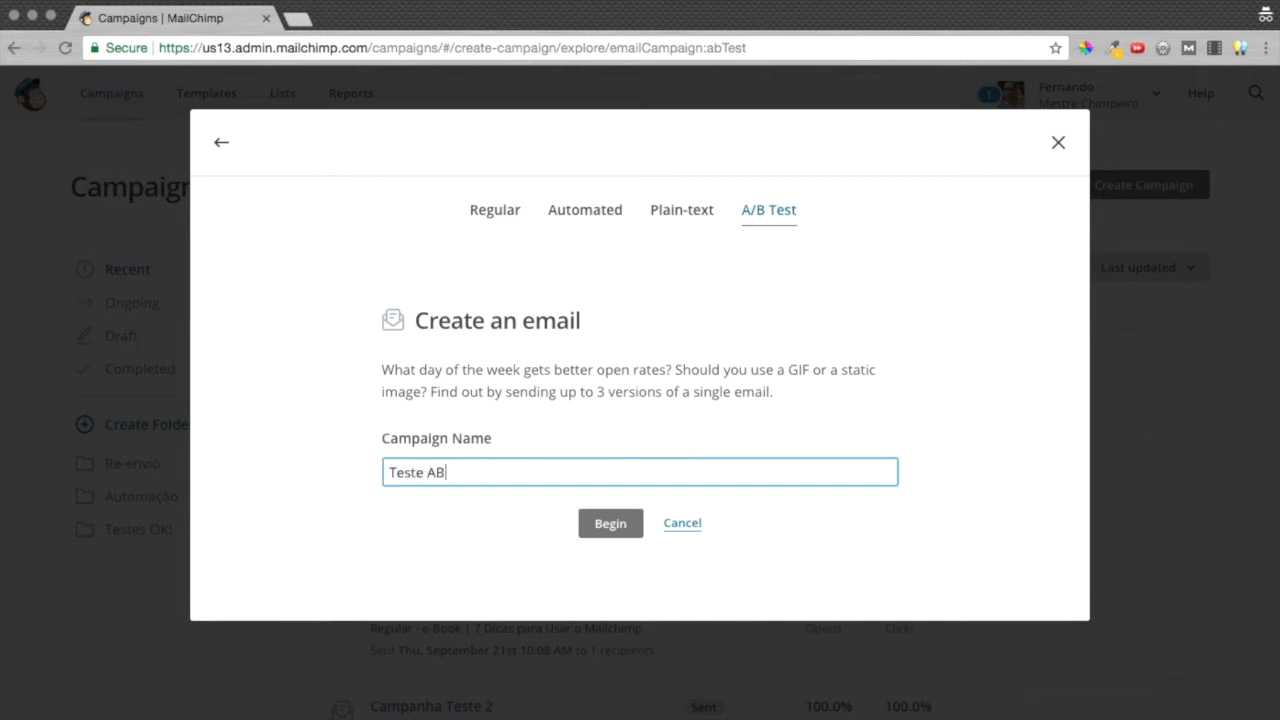
type(" Video")
left_click(610, 524)
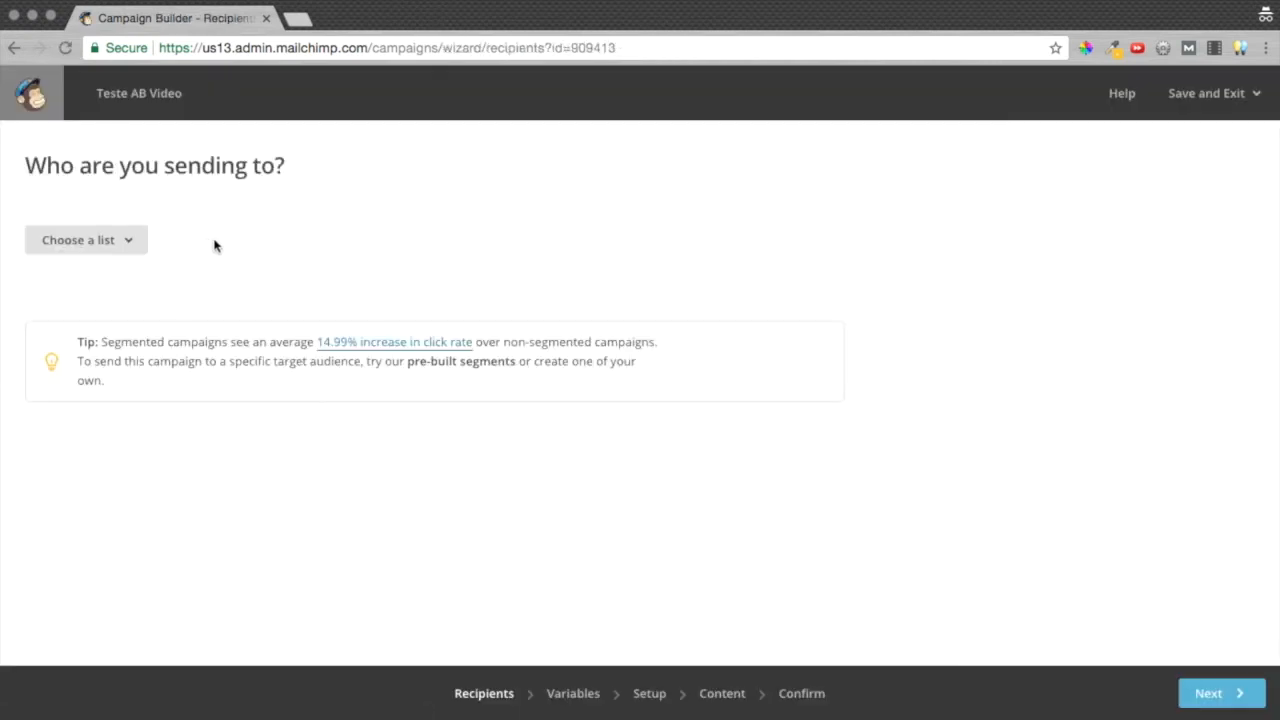
- Choose the entire "Dicas do Mestre Chimpeiro" list as recipients and continue to the test variables
left_click(121, 241)
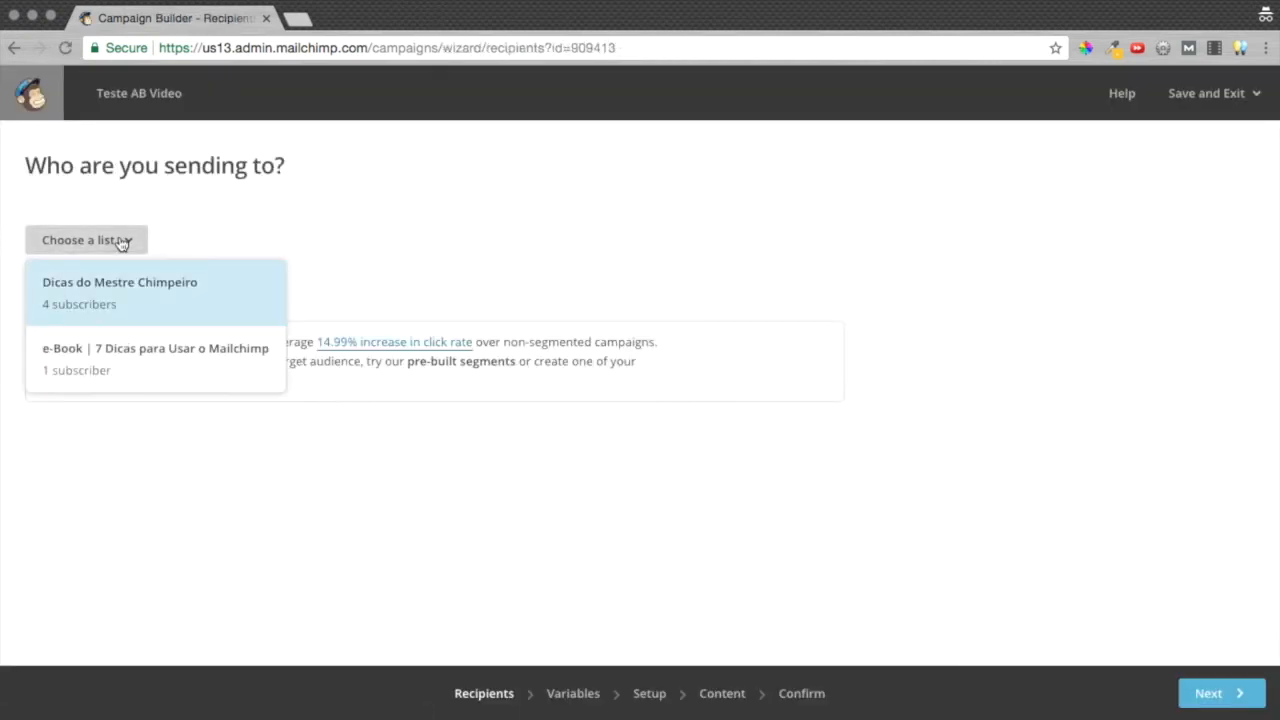
left_click(113, 302)
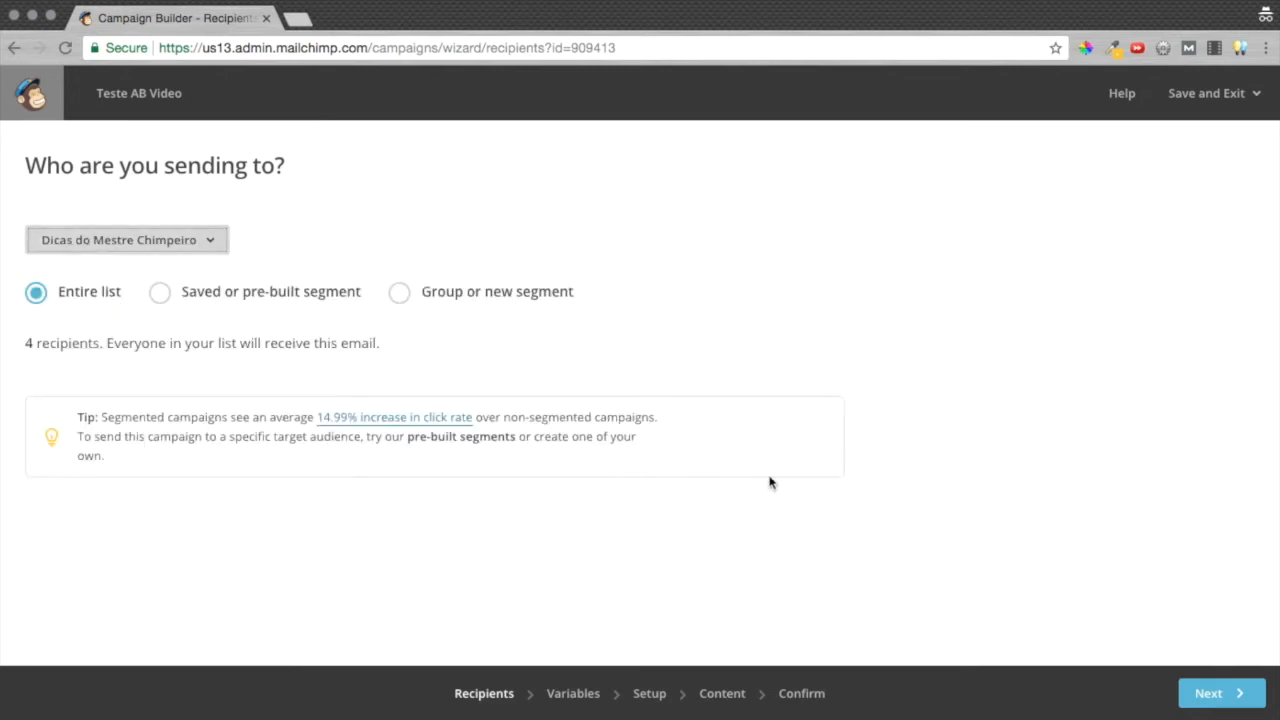
left_click(160, 293)
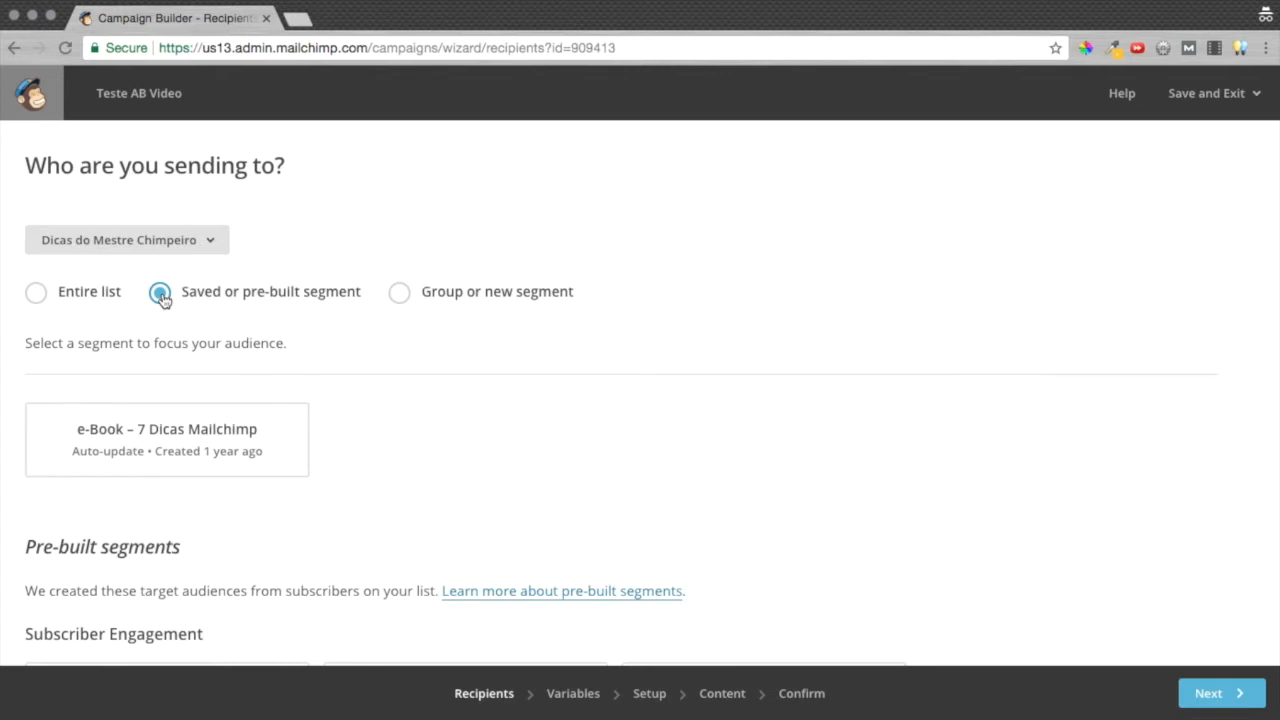
left_click(399, 295)
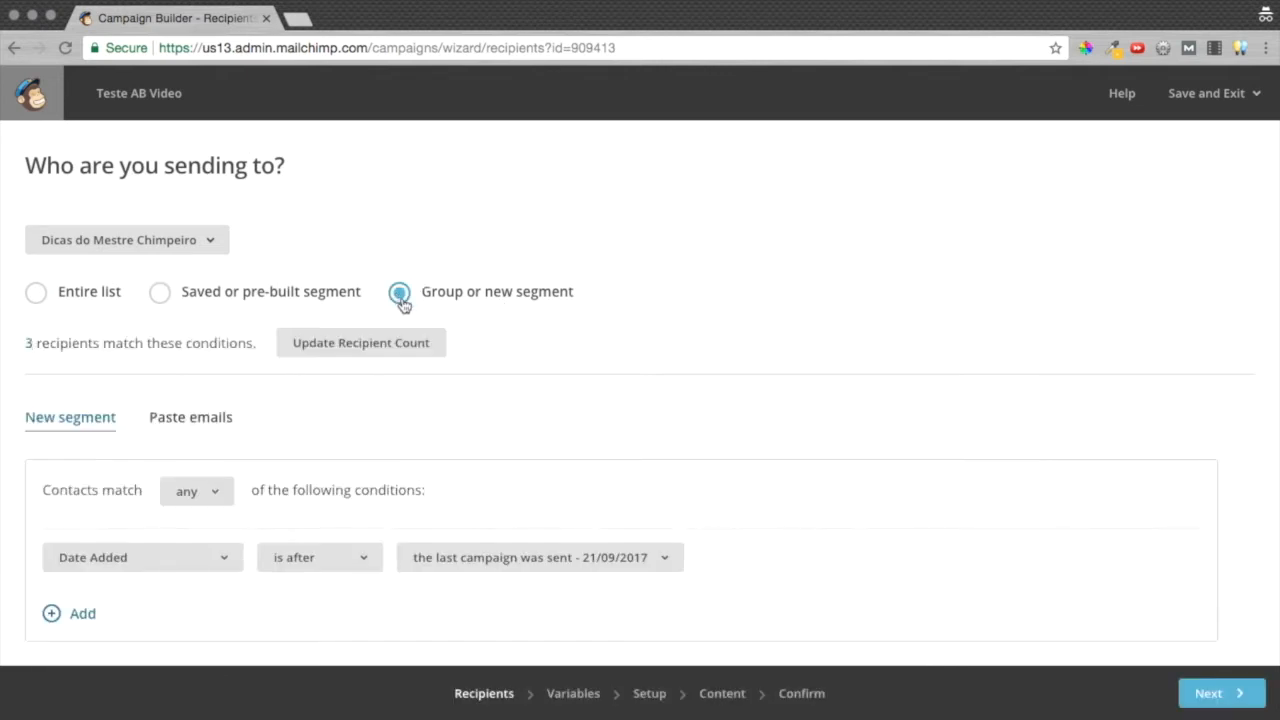
left_click(37, 293)
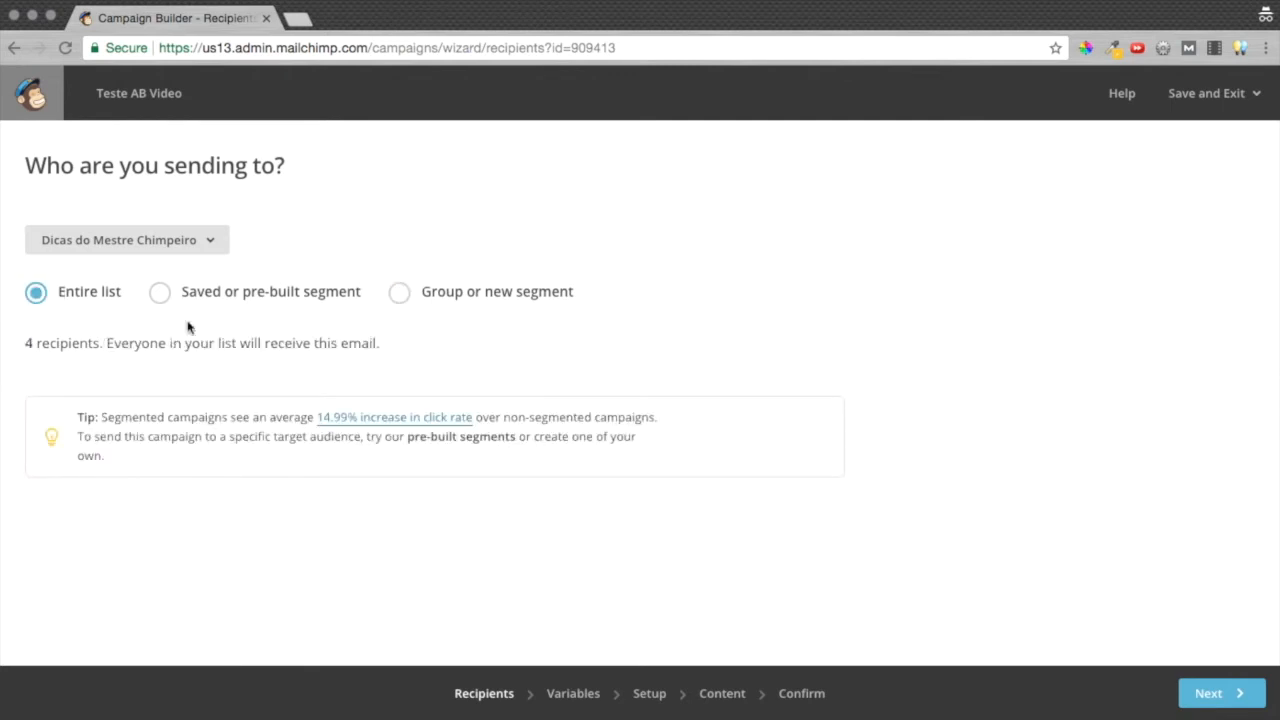
left_click(1233, 695)
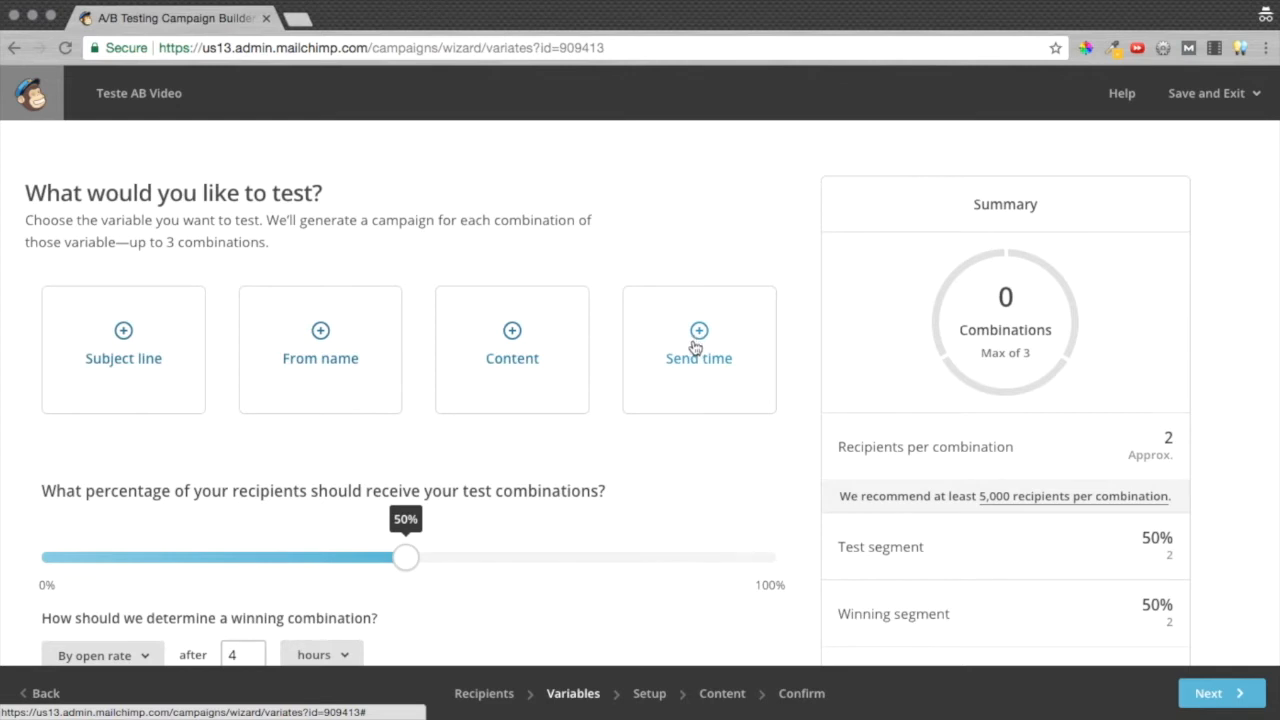
- Choose the subject line as the test variable, with 3 subject lines
scroll(690, 345, "down", 1)
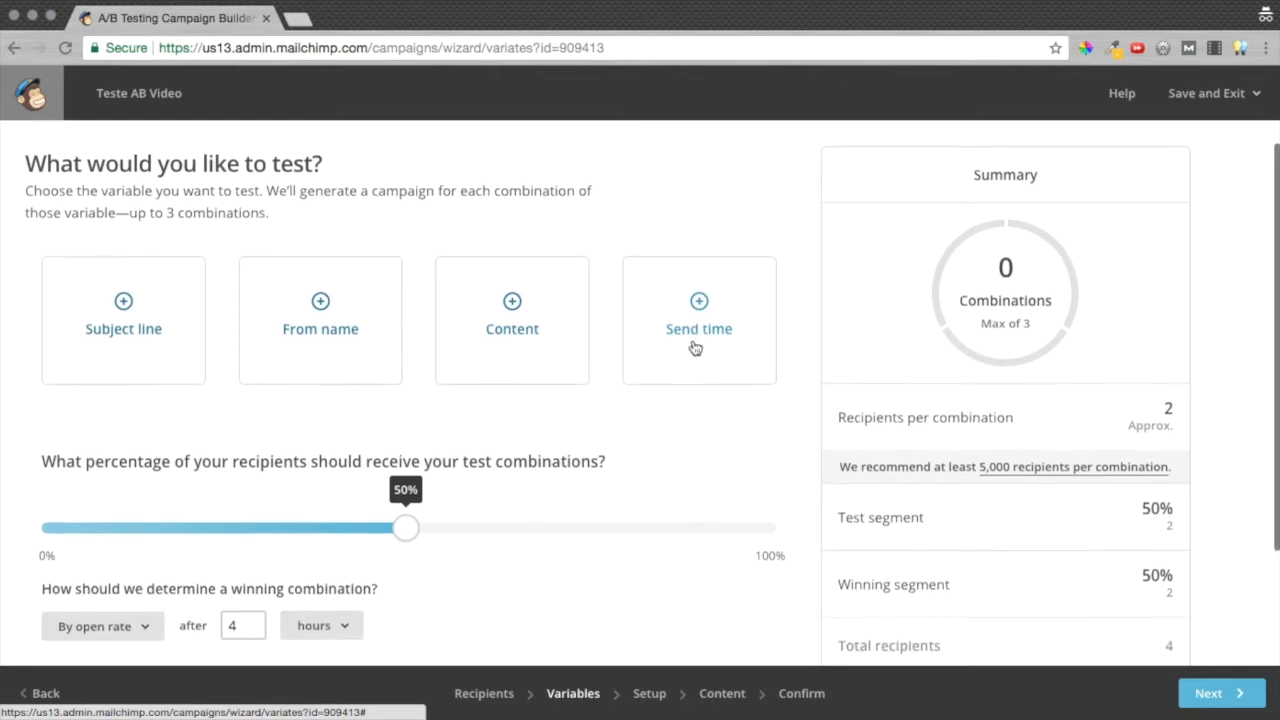
left_click(124, 306)
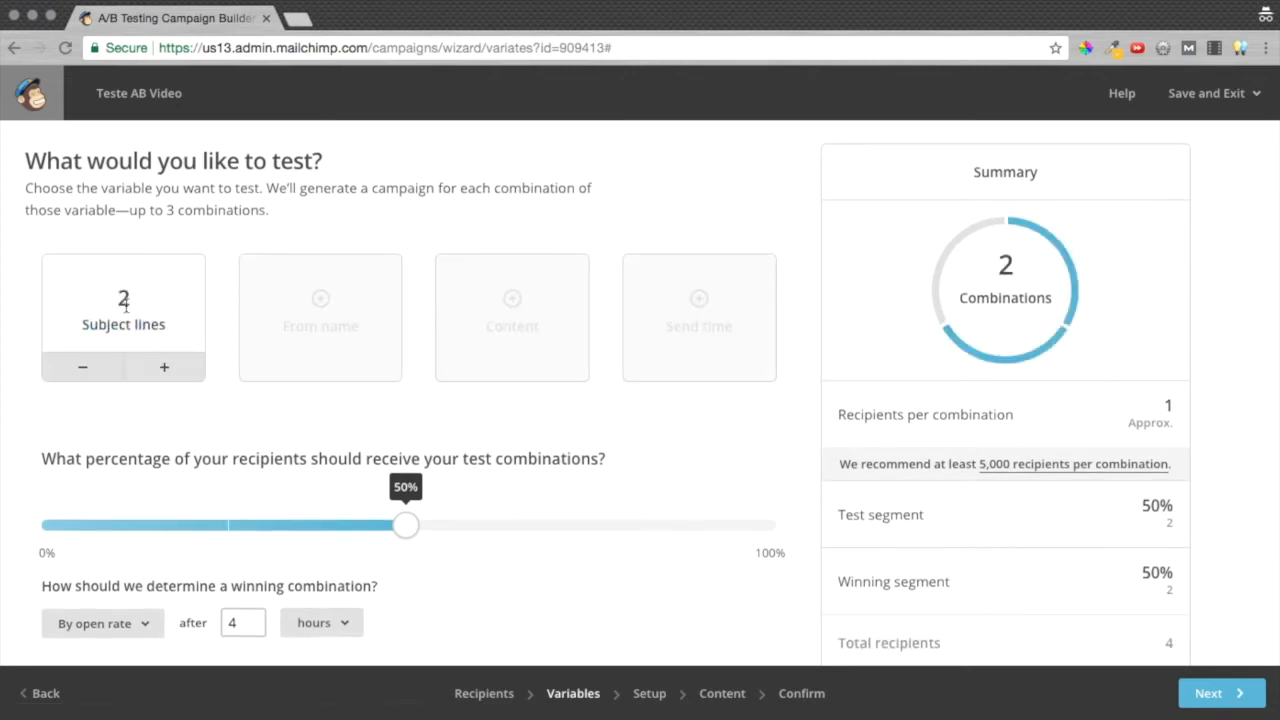
left_click(165, 368)
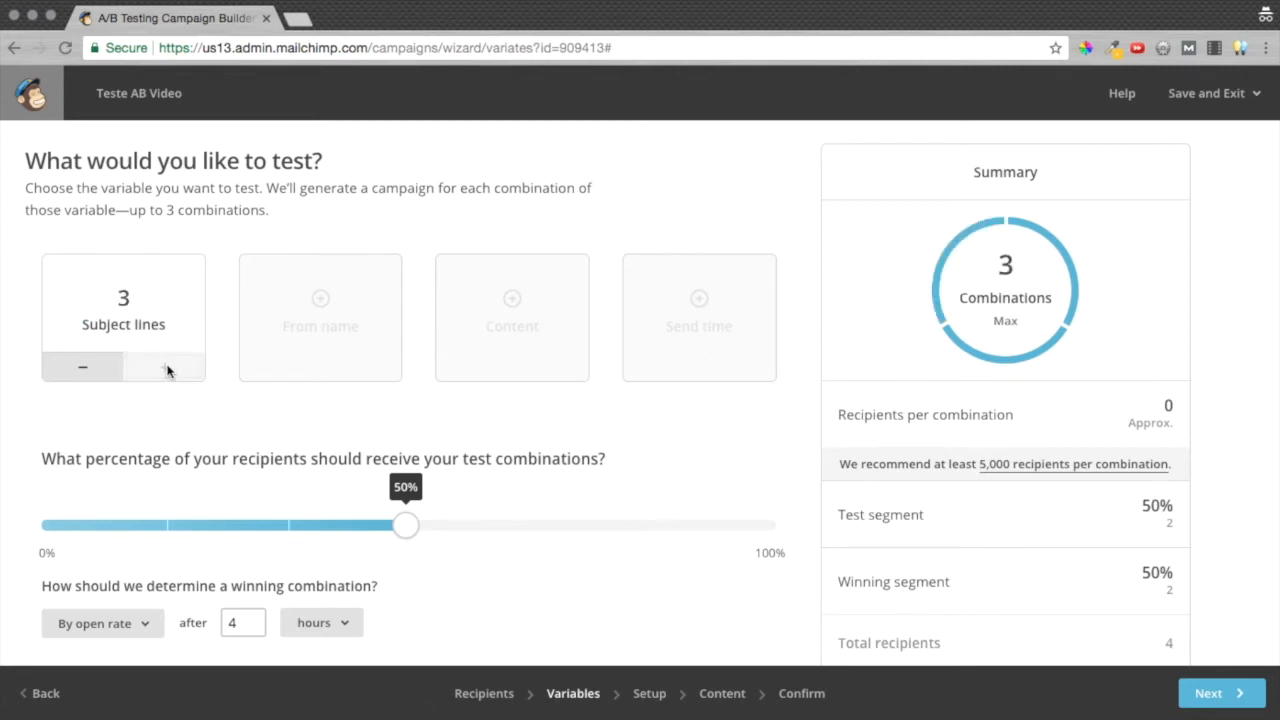
- Set the percentage of recipients receiving the test combinations to 36%
scroll(167, 370, "down", 2)
scroll(170, 360, "up", 1)
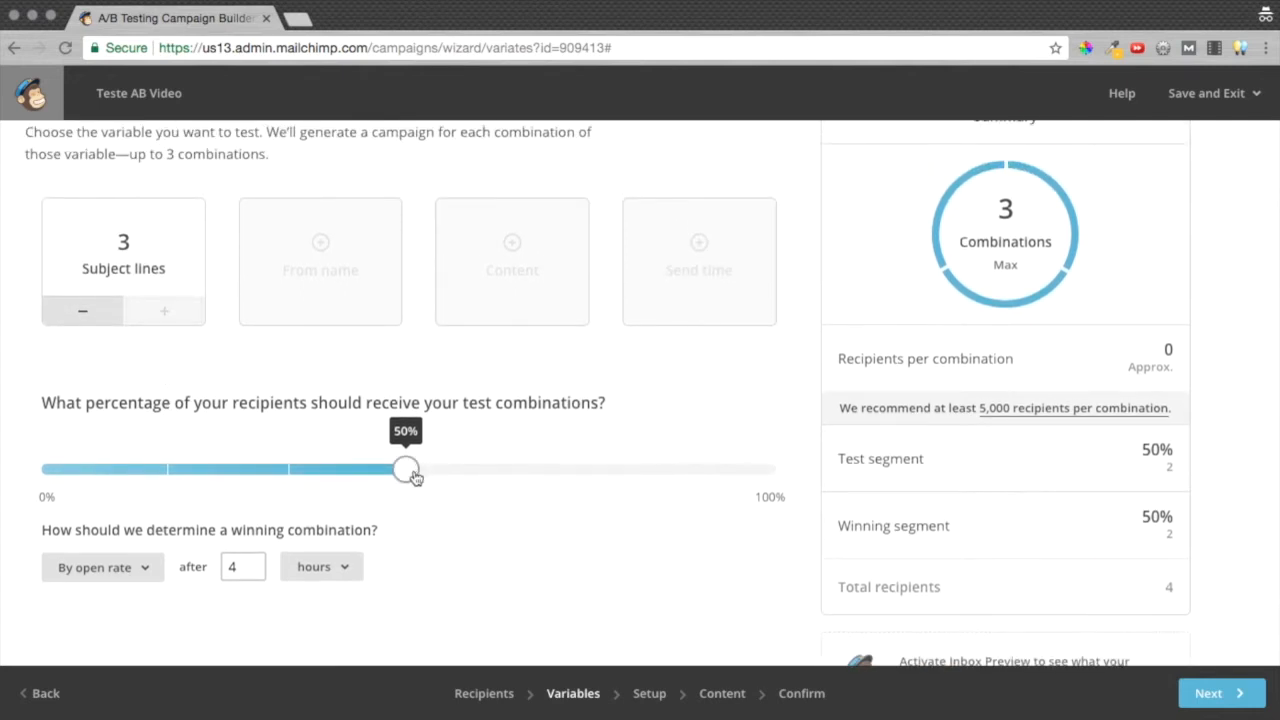
left_click_drag(414, 474, 197, 474)
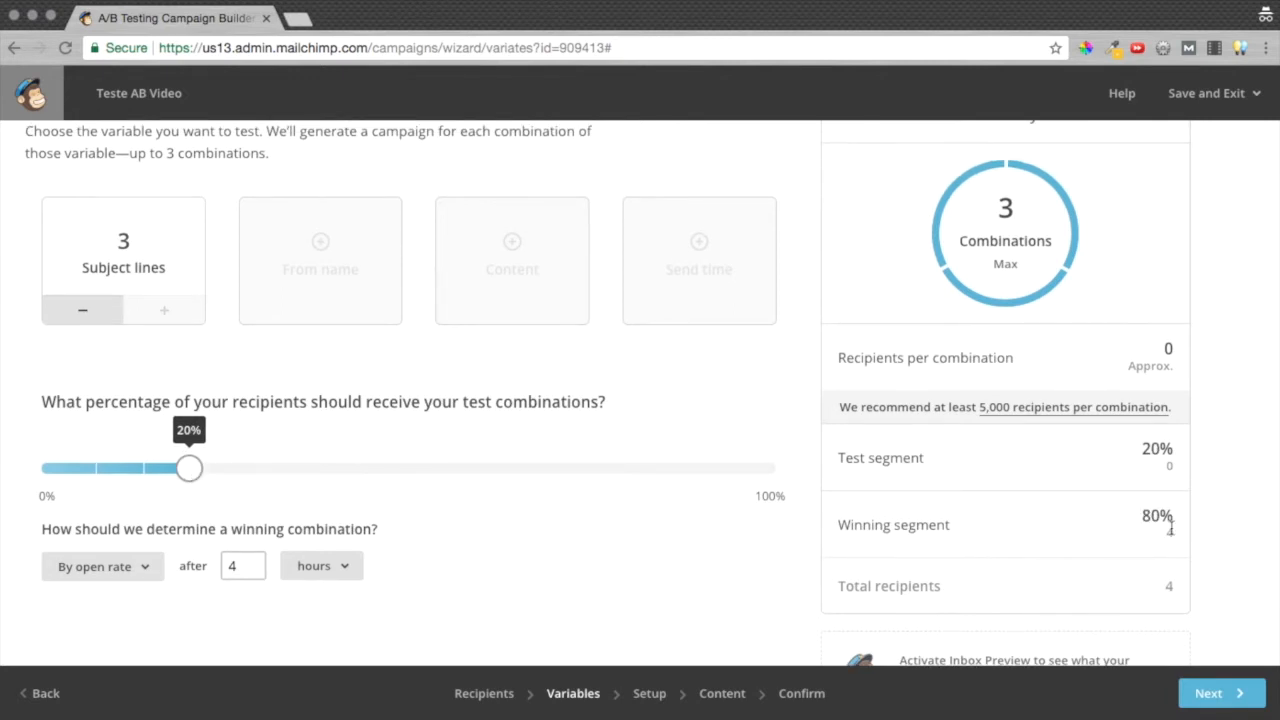
left_click_drag(200, 483, 408, 482)
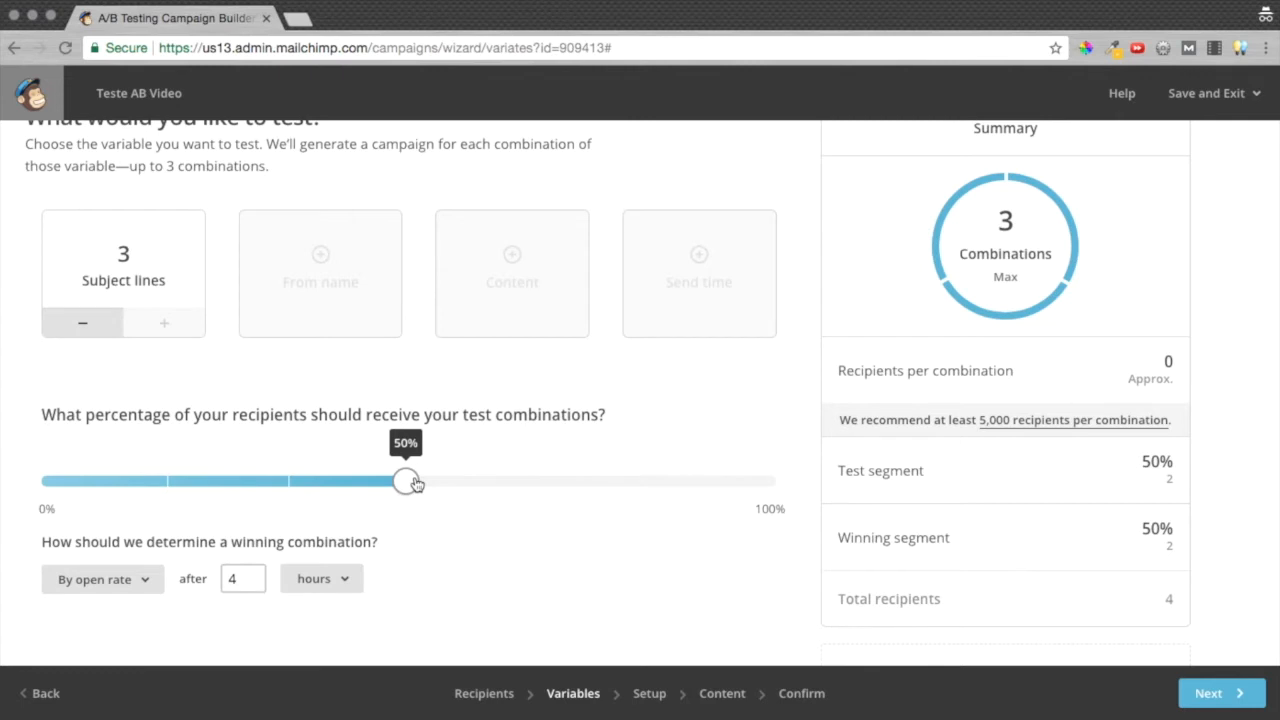
scroll(416, 485, "up", 1)
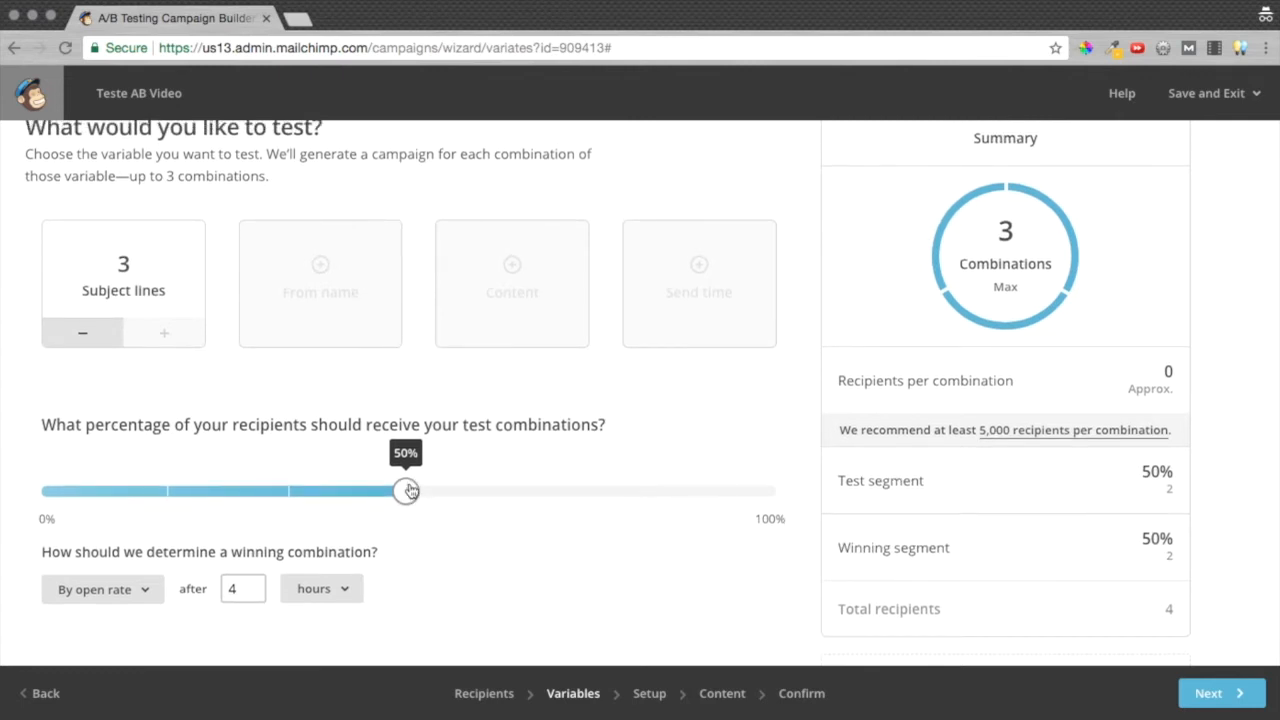
left_click_drag(410, 490, 305, 491)
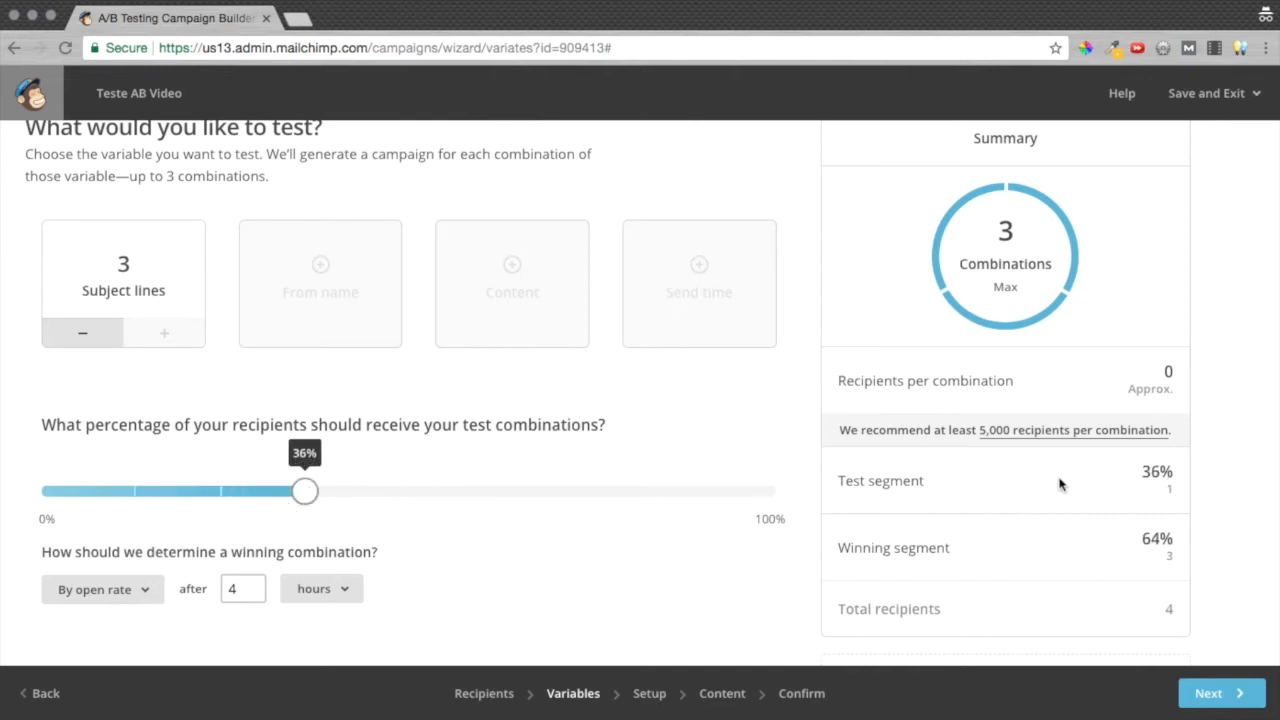
- Examine the test segment and winning segment figures in the summary
left_click(1166, 482)
left_click_drag(1172, 545, 1141, 540)
left_click_drag(950, 548, 838, 547)
left_click(845, 547)
triple_click(854, 547)
left_click(957, 550)
double_click(1166, 486)
left_click(998, 550)
left_click_drag(953, 552, 888, 548)
- Determine the winning combination by open rate after 3 hours
scroll(550, 504, "down", 1)
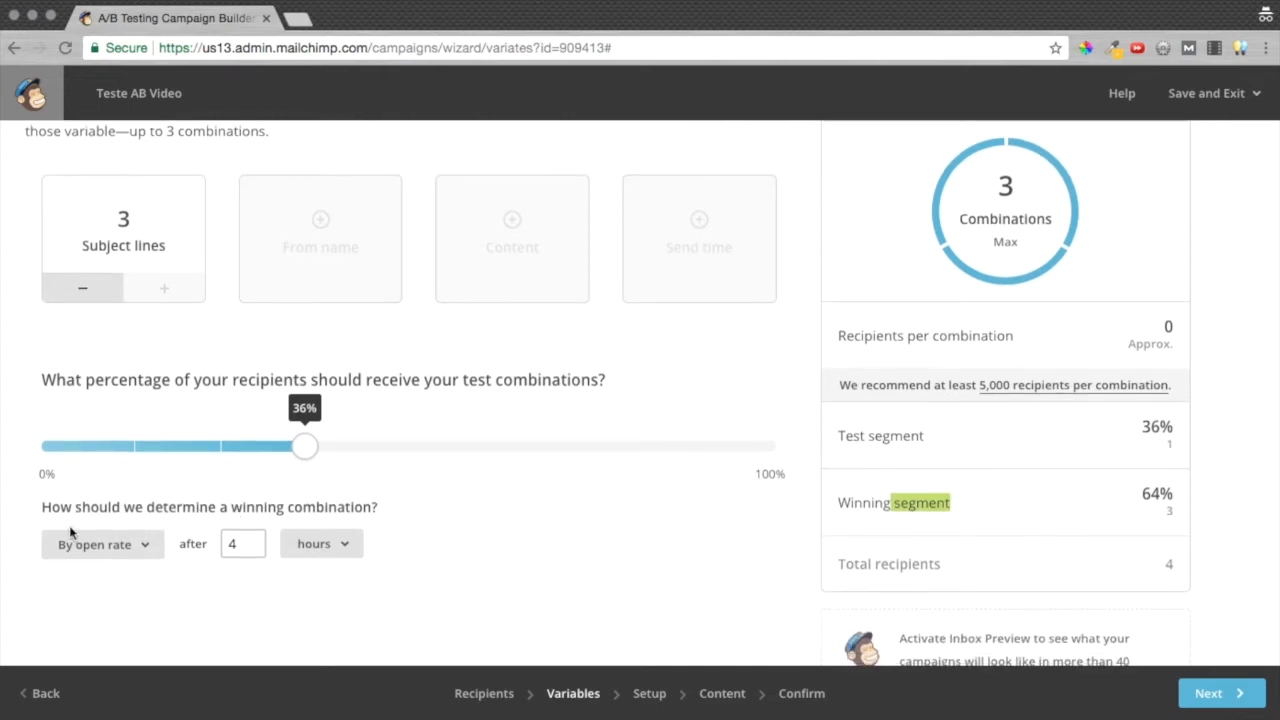
left_click(119, 548)
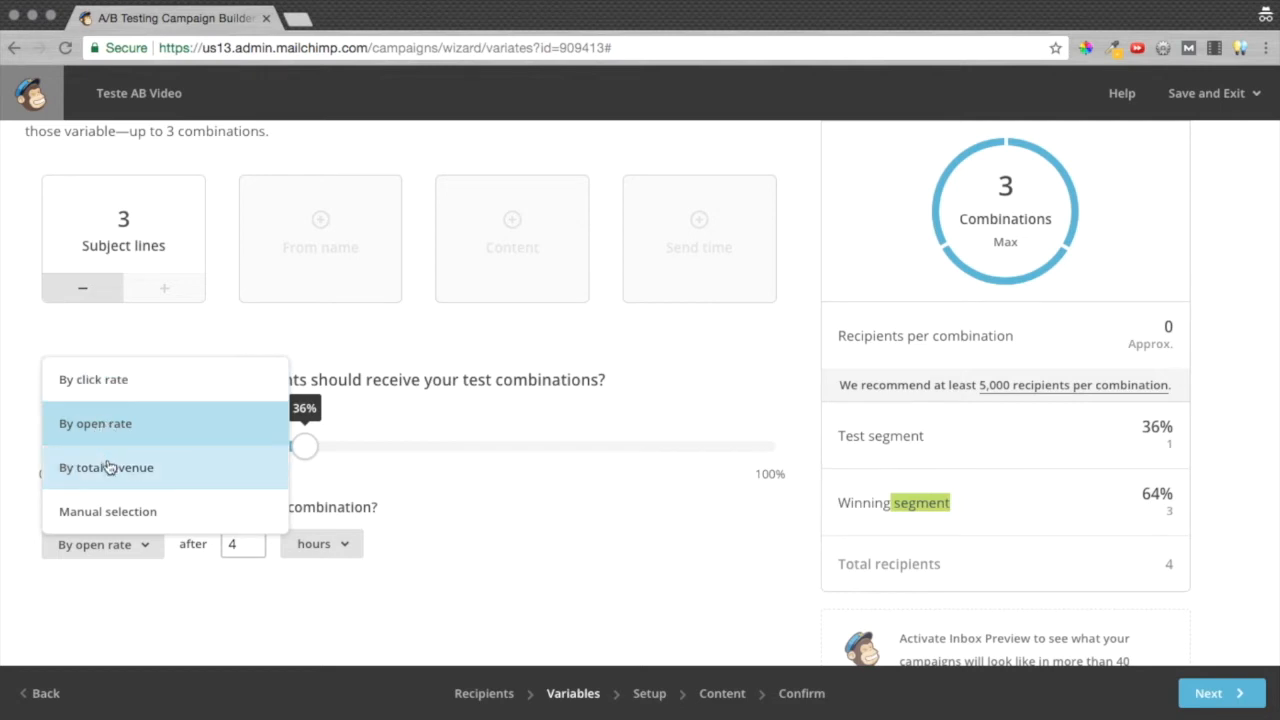
left_click(108, 424)
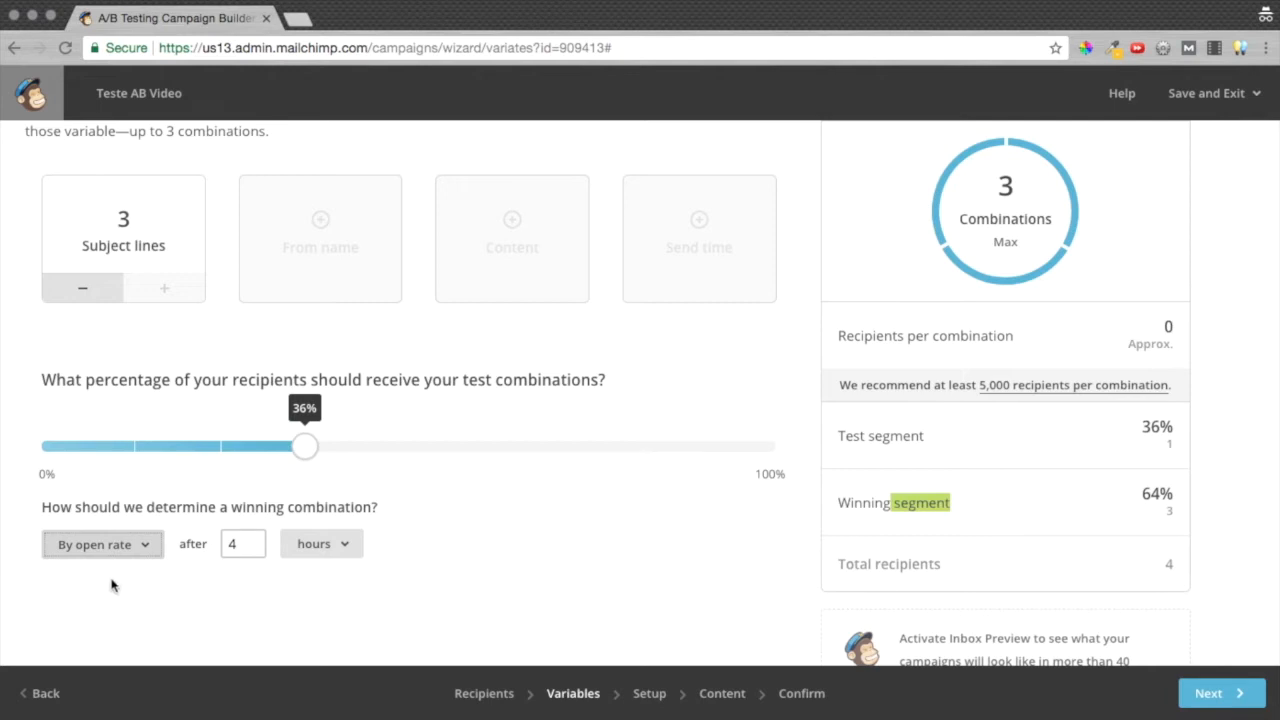
left_click(252, 545)
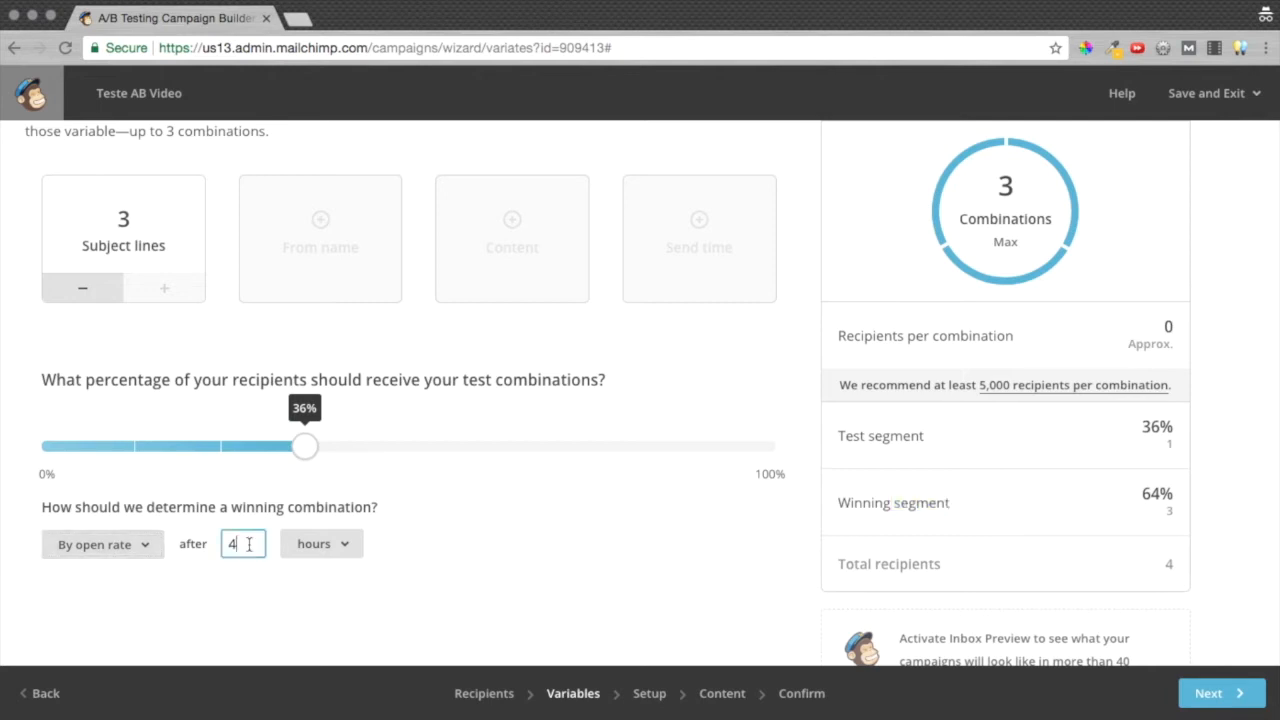
double_click(231, 543)
type("3")
left_click(198, 598)
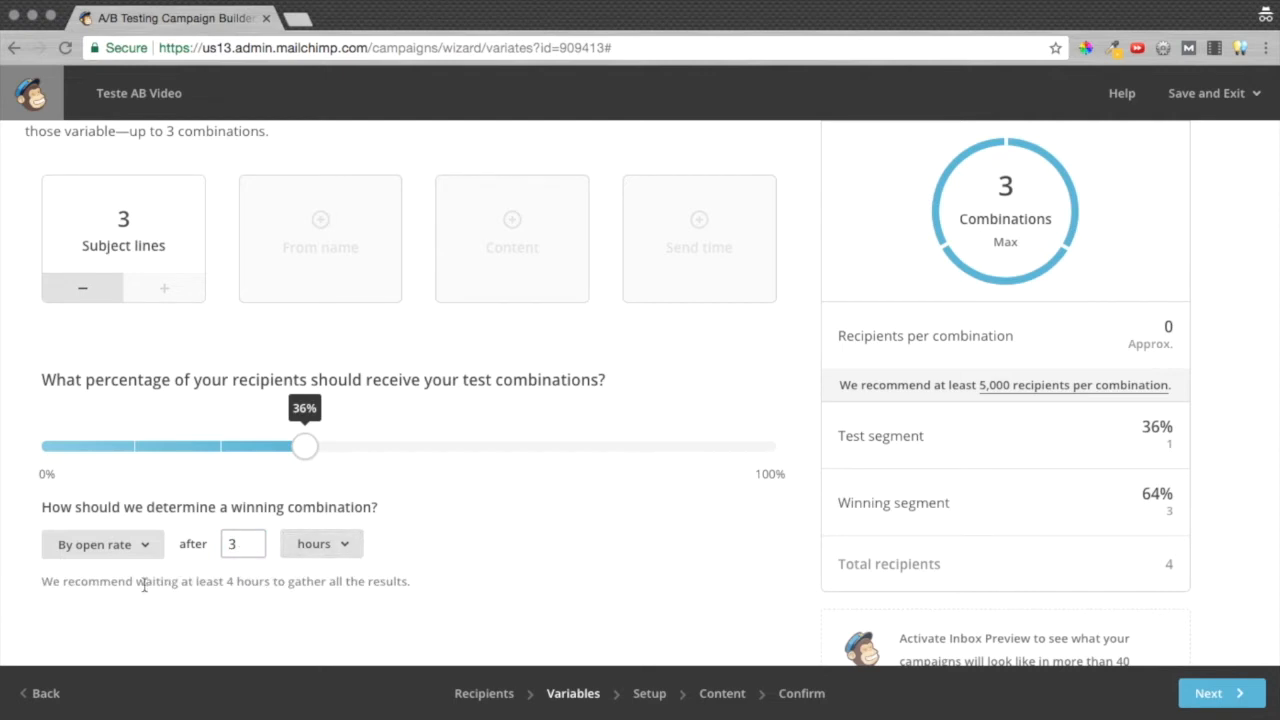
- Set the waiting time before the winning combination is determined to 4 hours
double_click(232, 543)
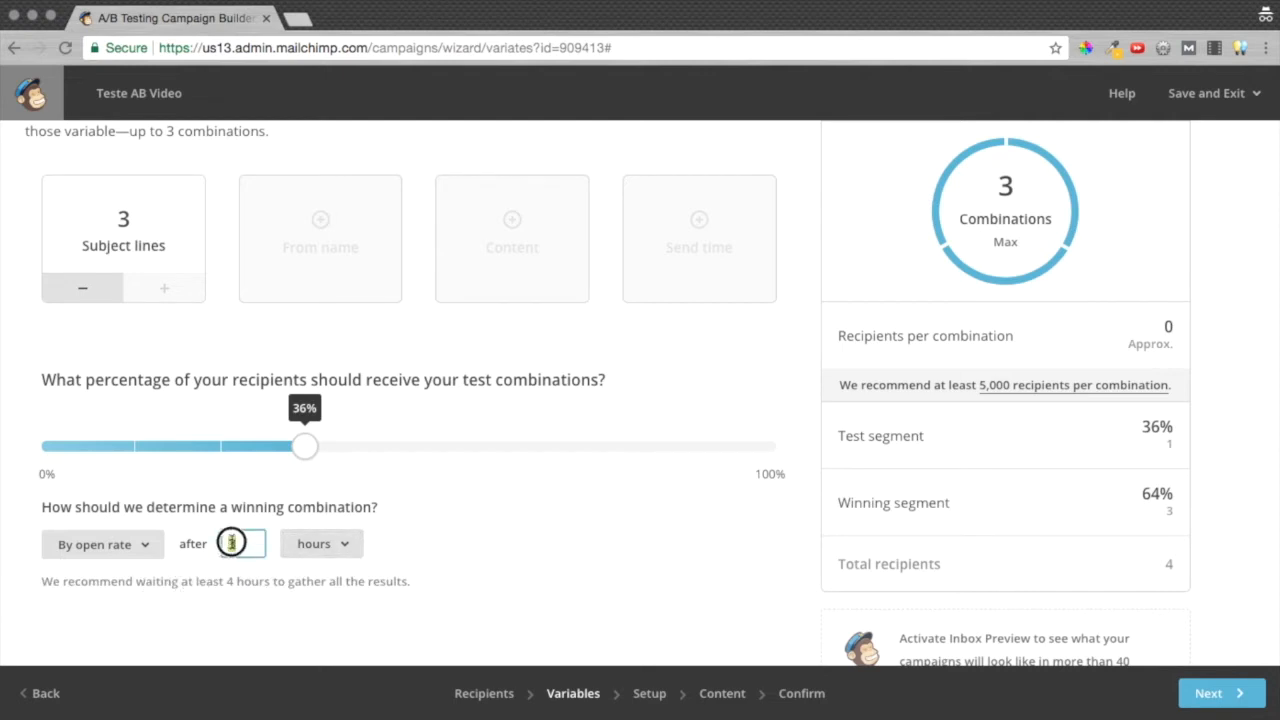
type("4")
scroll(623, 456, "down", 1)
scroll(623, 456, "down", 1)
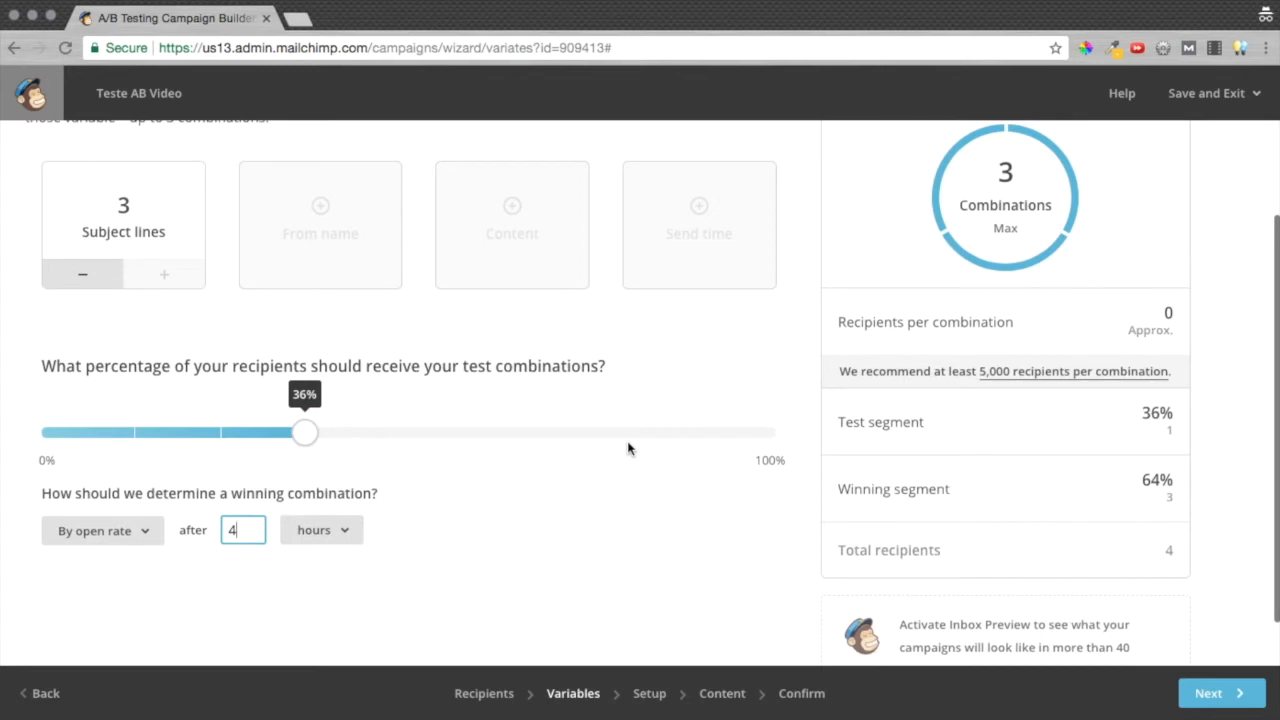
scroll(627, 449, "down", 1)
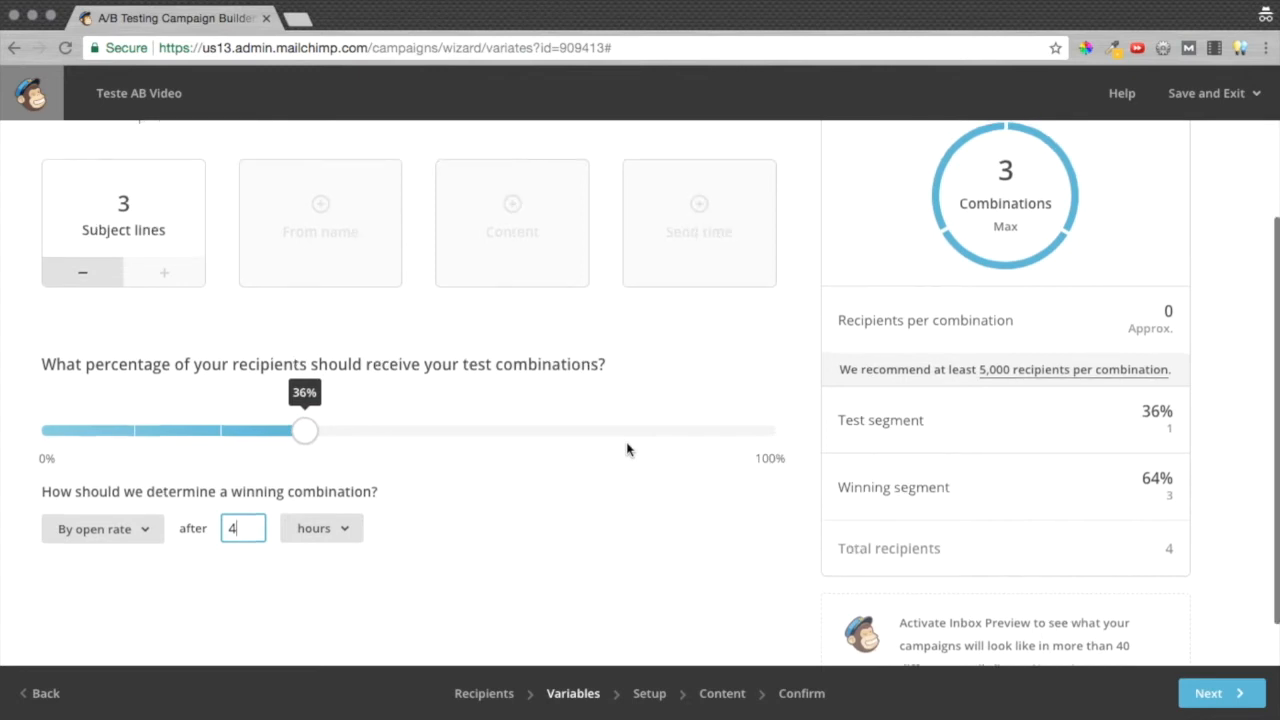
- Examine the winning segment in the summary alongside the test percentage and winner settings
scroll(627, 449, "up", 1)
scroll(627, 449, "down", 1)
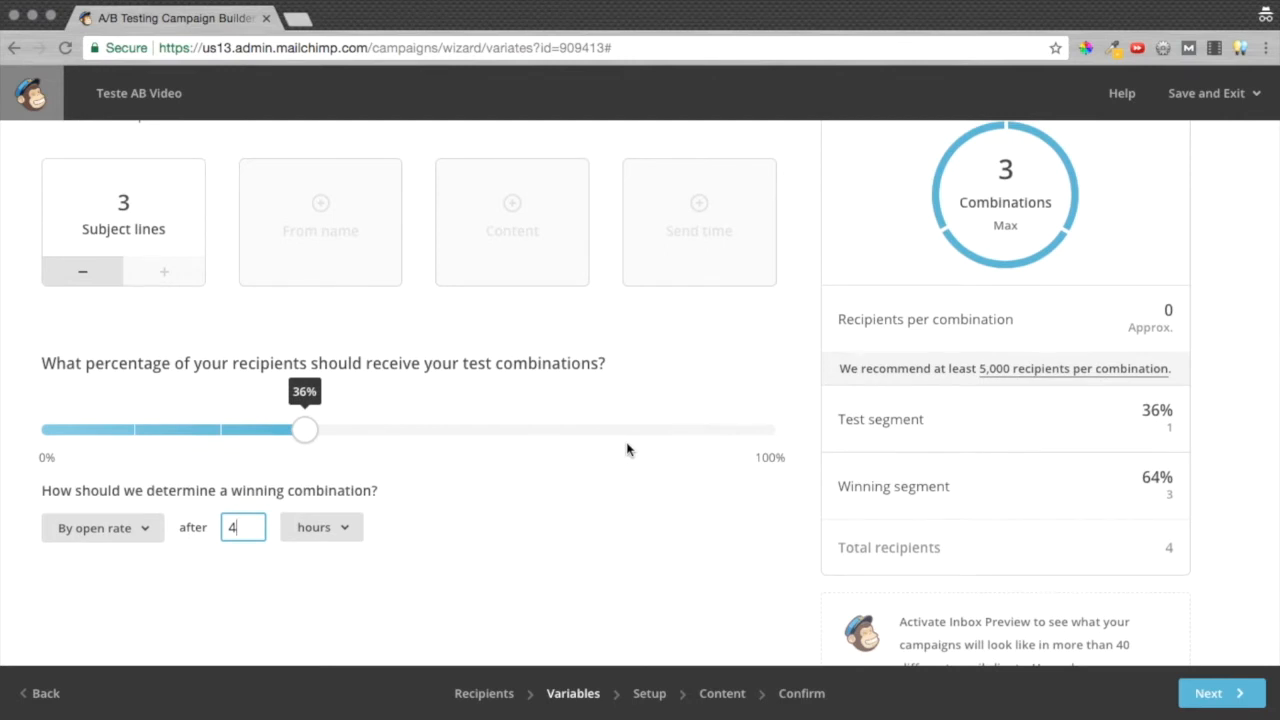
scroll(627, 449, "up", 1)
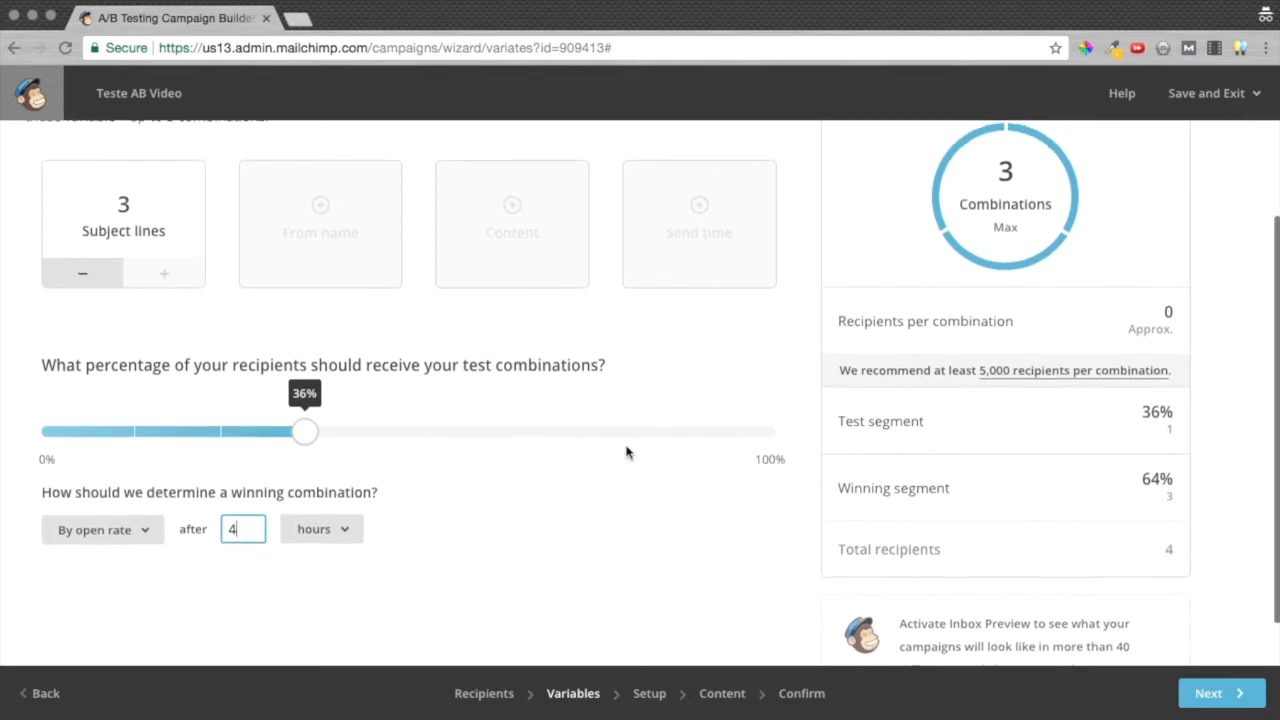
scroll(945, 490, "up", 1)
left_click_drag(945, 490, 843, 487)
scroll(858, 487, "up", 1)
scroll(858, 487, "down", 1)
scroll(395, 412, "up", 2)
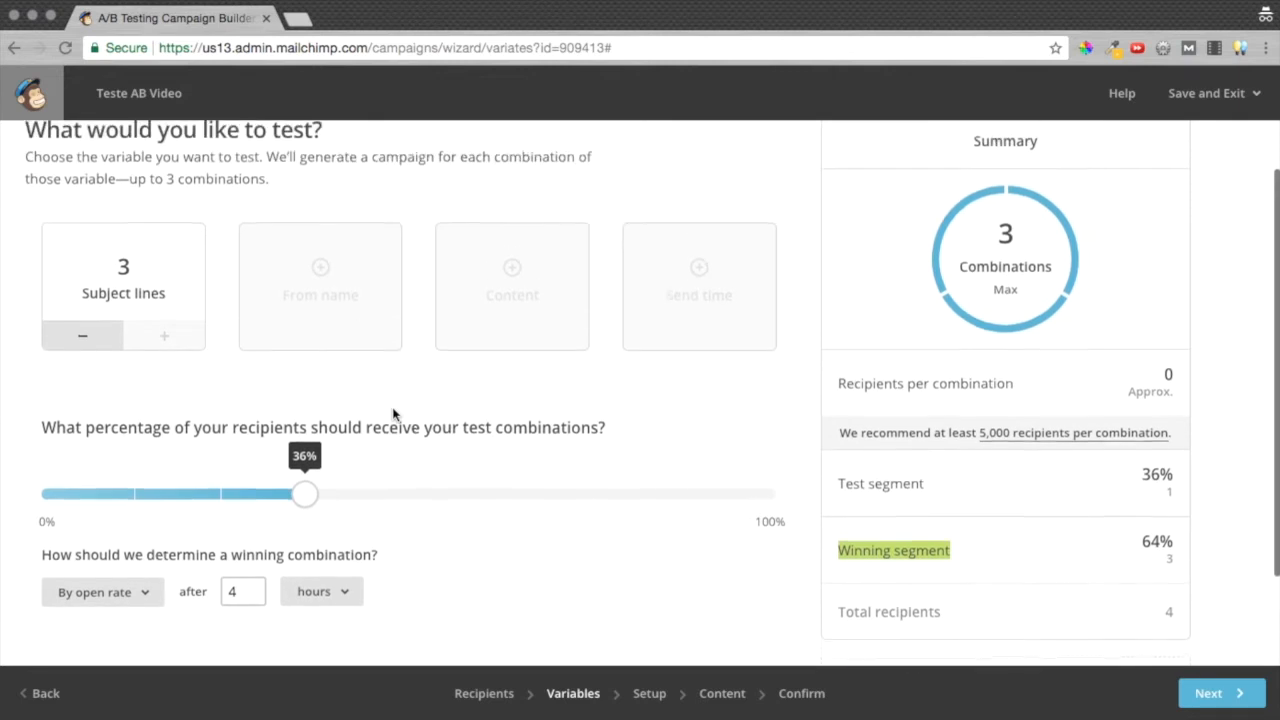
scroll(395, 412, "down", 1)
- Try to continue to the campaign setup with 3 subject lines and a 36% test segment
left_click(1208, 697)
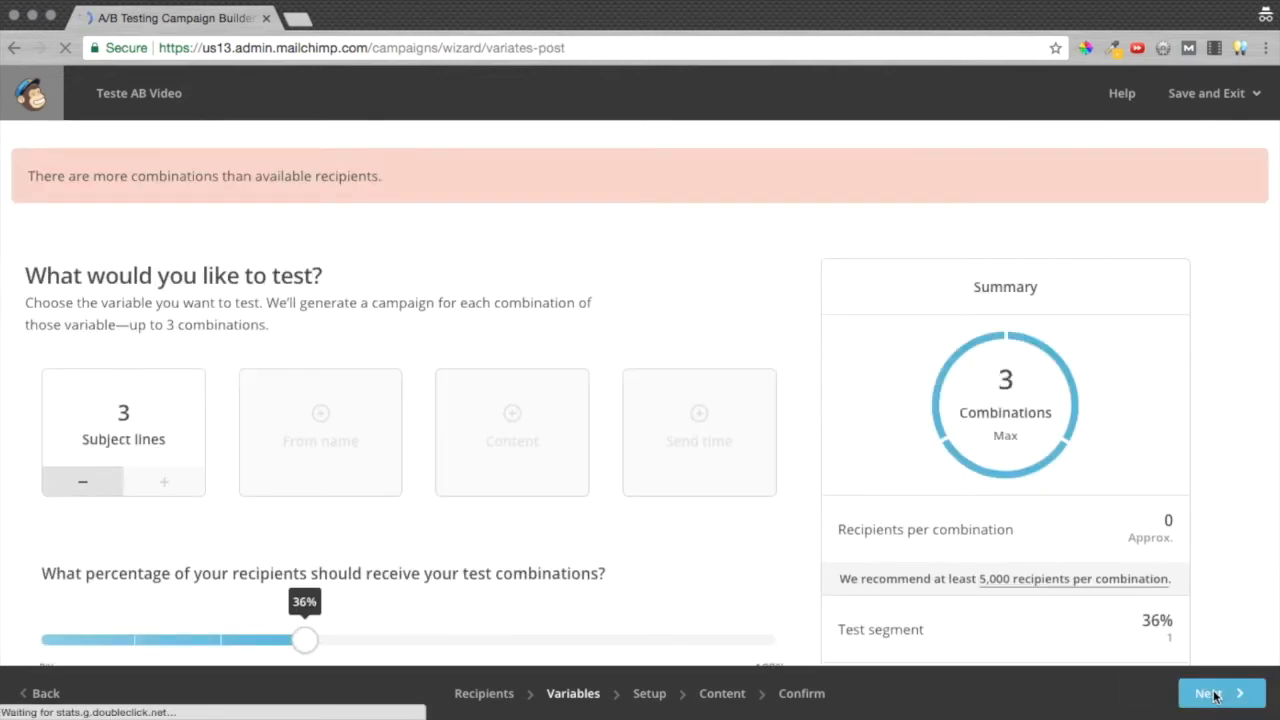
scroll(395, 398, "down", 1)
scroll(395, 398, "up", 1)
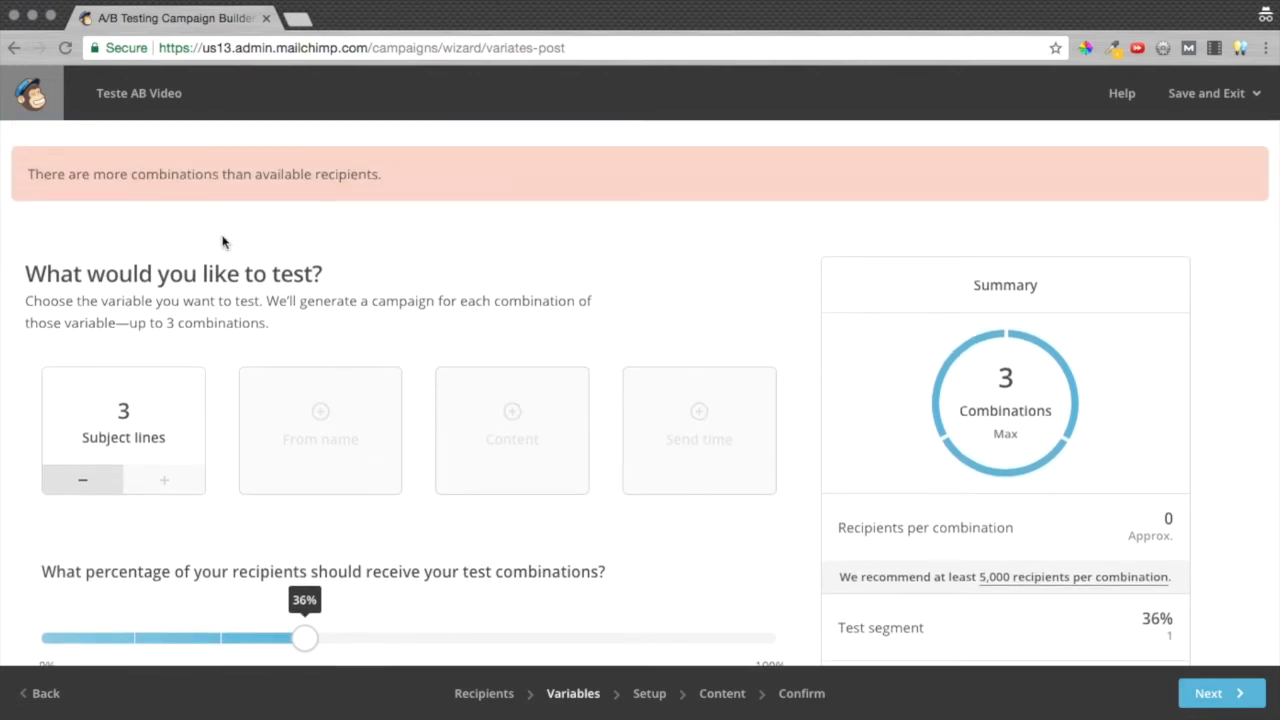
scroll(235, 353, "down", 3)
scroll(235, 353, "up", 3)
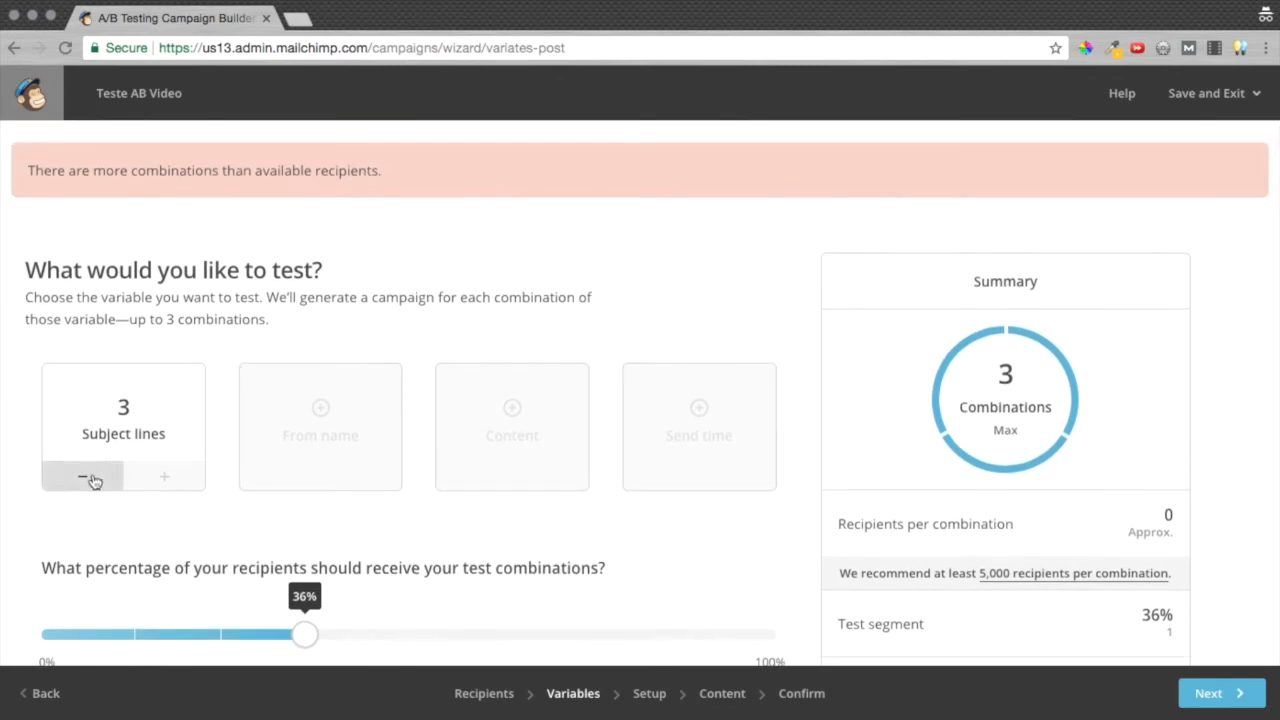
- Reduce the test to 2 subject lines sent to 50% of recipients and continue to the campaign setup
left_click(85, 479)
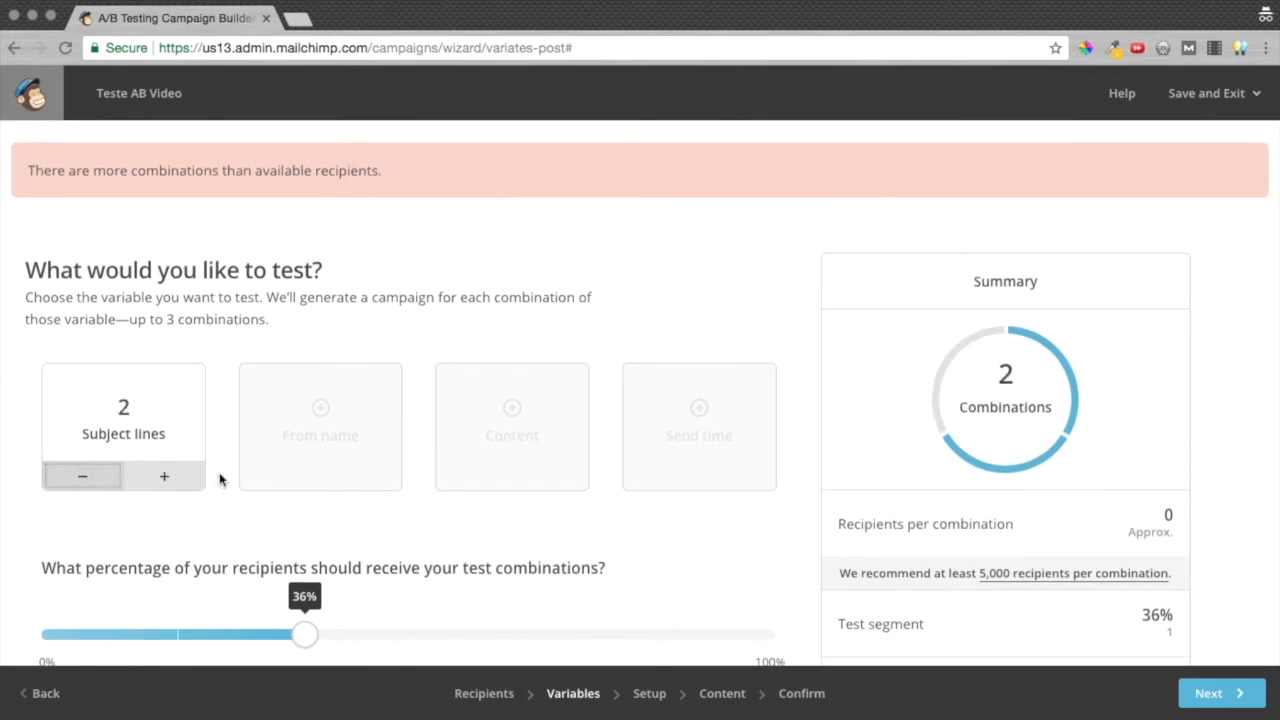
scroll(219, 476, "down", 2)
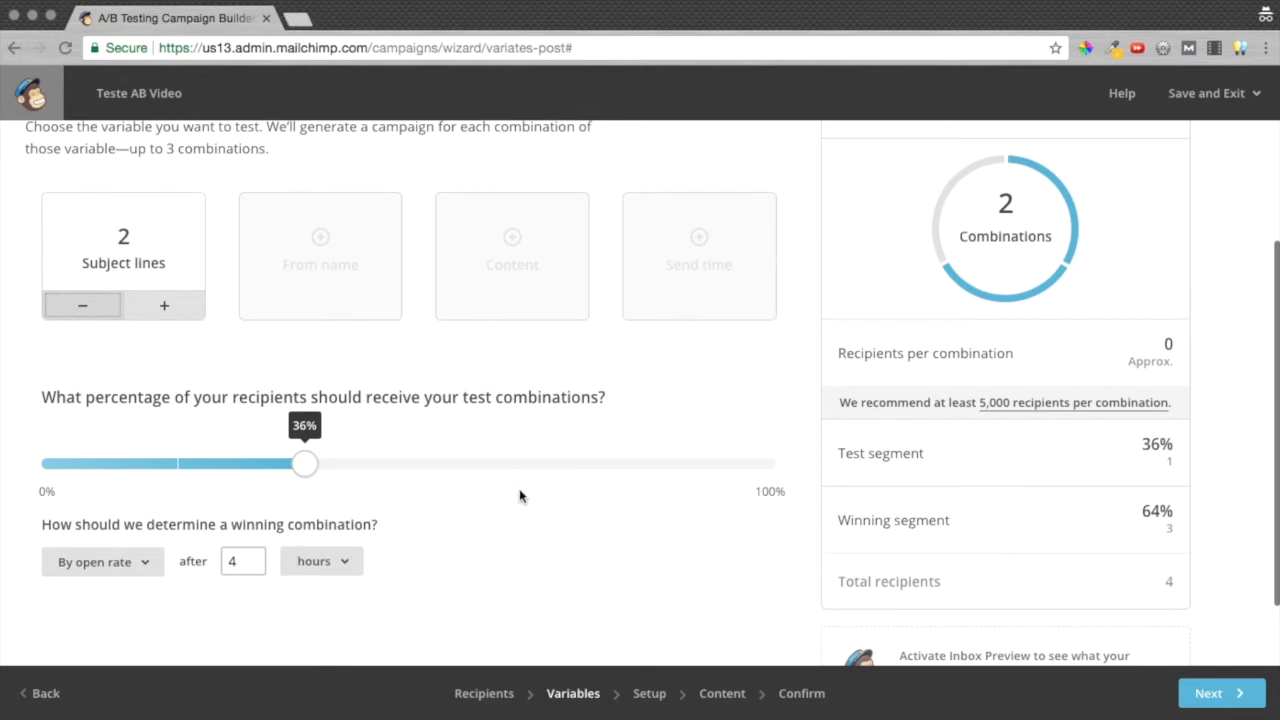
left_click_drag(303, 464, 407, 466)
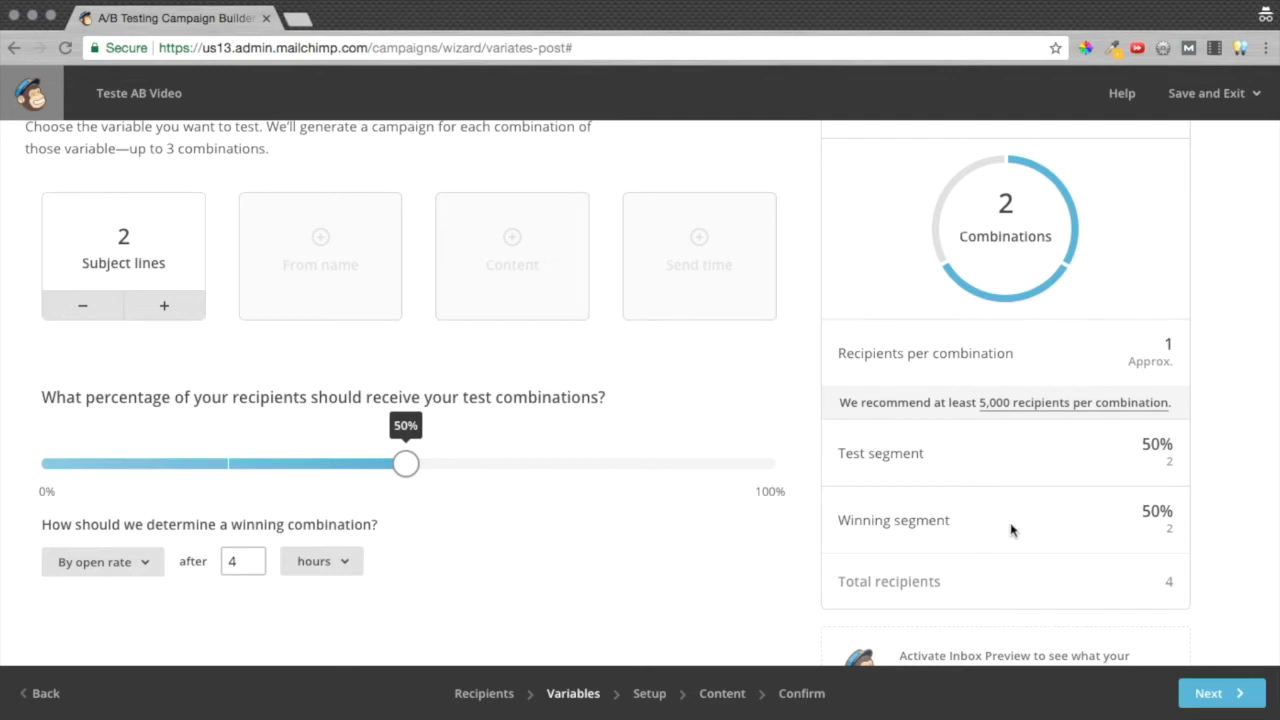
scroll(1010, 530, "up", 2)
scroll(909, 389, "down", 3)
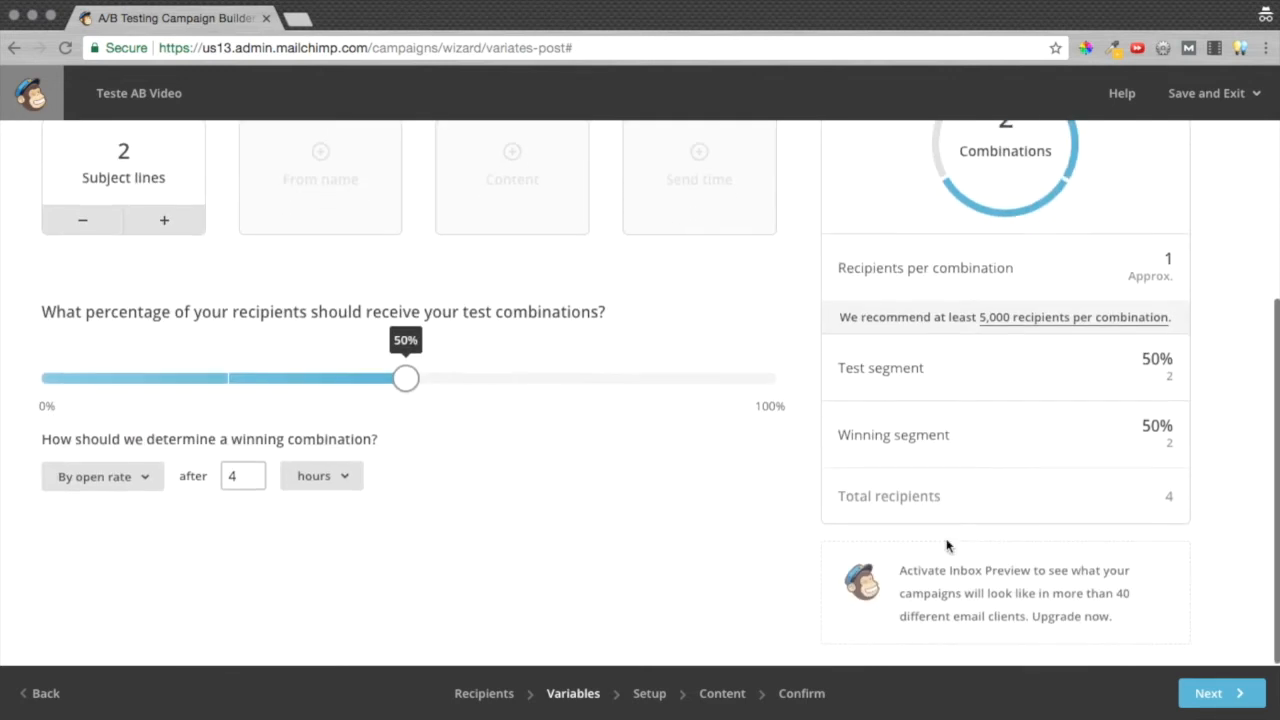
left_click(1240, 699)
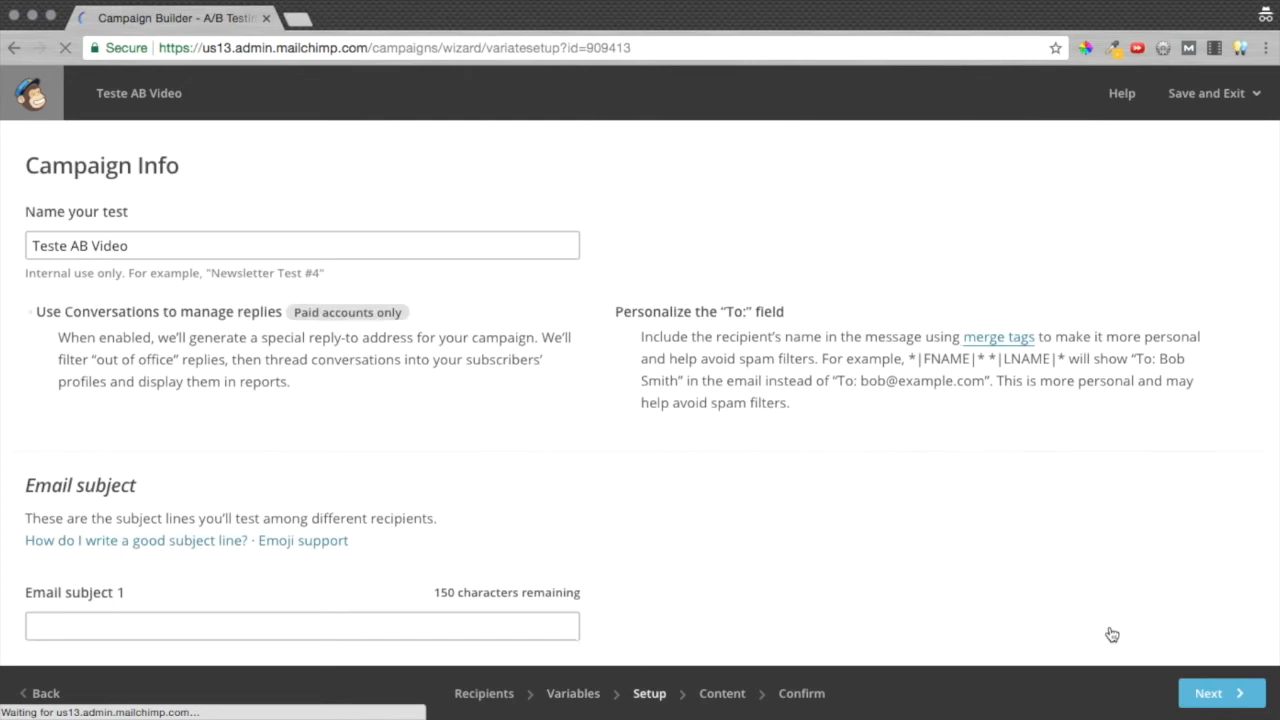
- Examine the test name, the two email subject fields and the preview text field in the campaign info
left_click(234, 251)
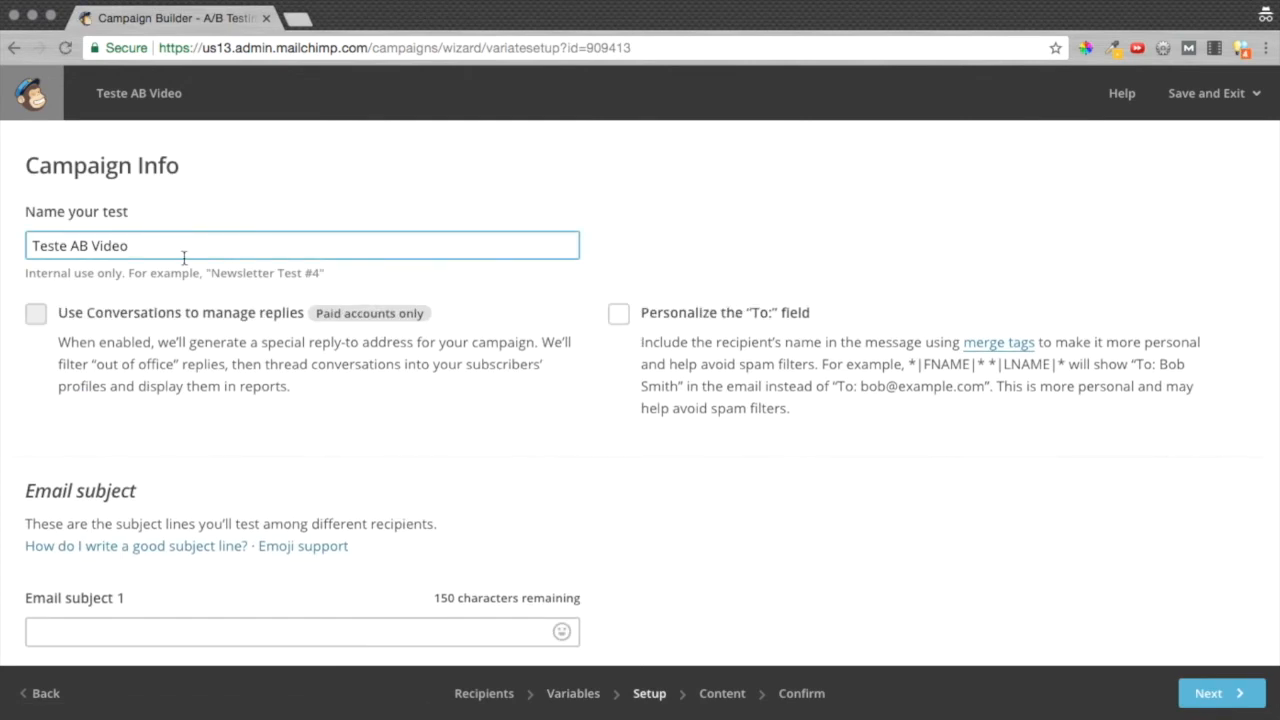
scroll(184, 253, "down", 5)
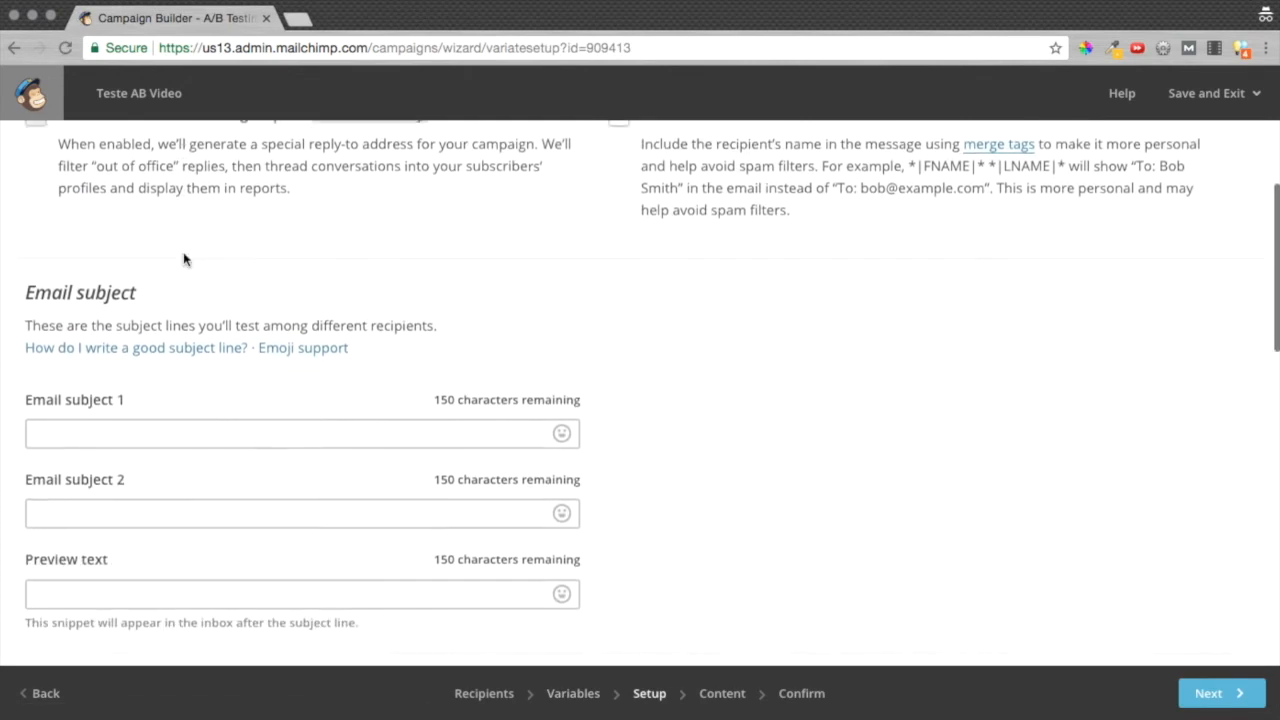
left_click(141, 368)
left_click(129, 454)
left_click(123, 368)
left_click(118, 452)
left_click(119, 376)
left_click(112, 449)
scroll(109, 436, "down", 2)
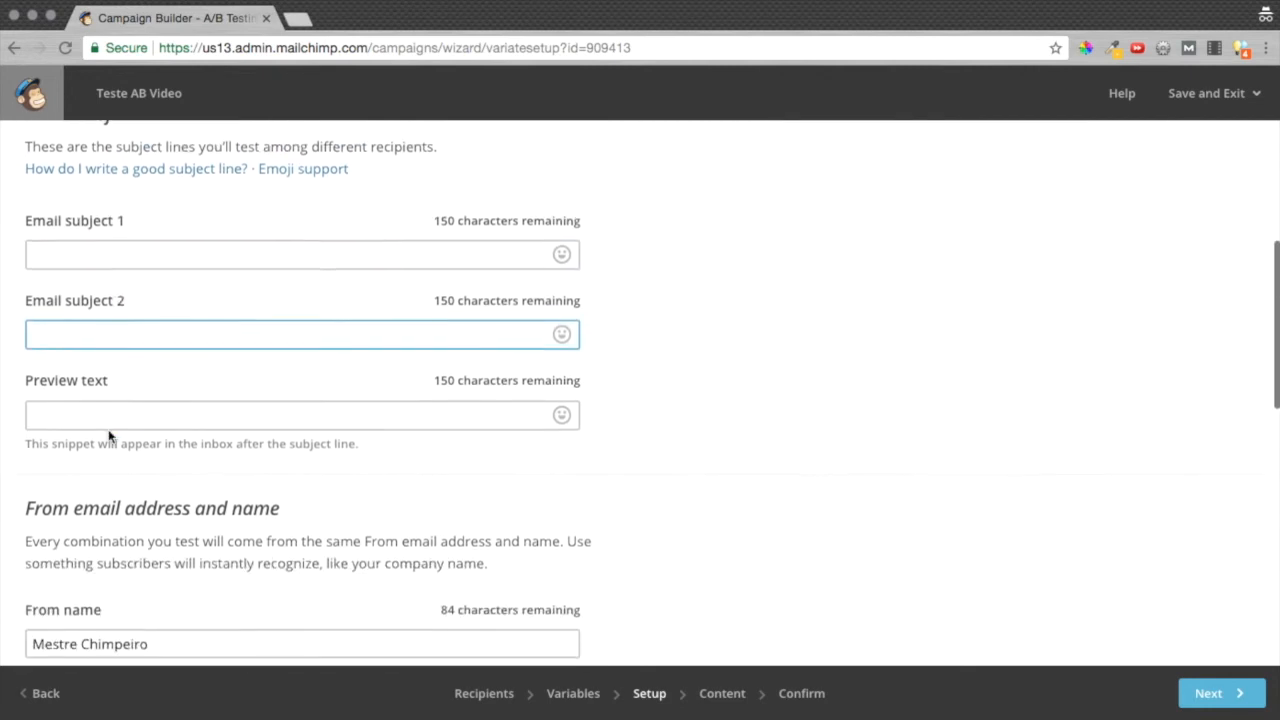
left_click(111, 413)
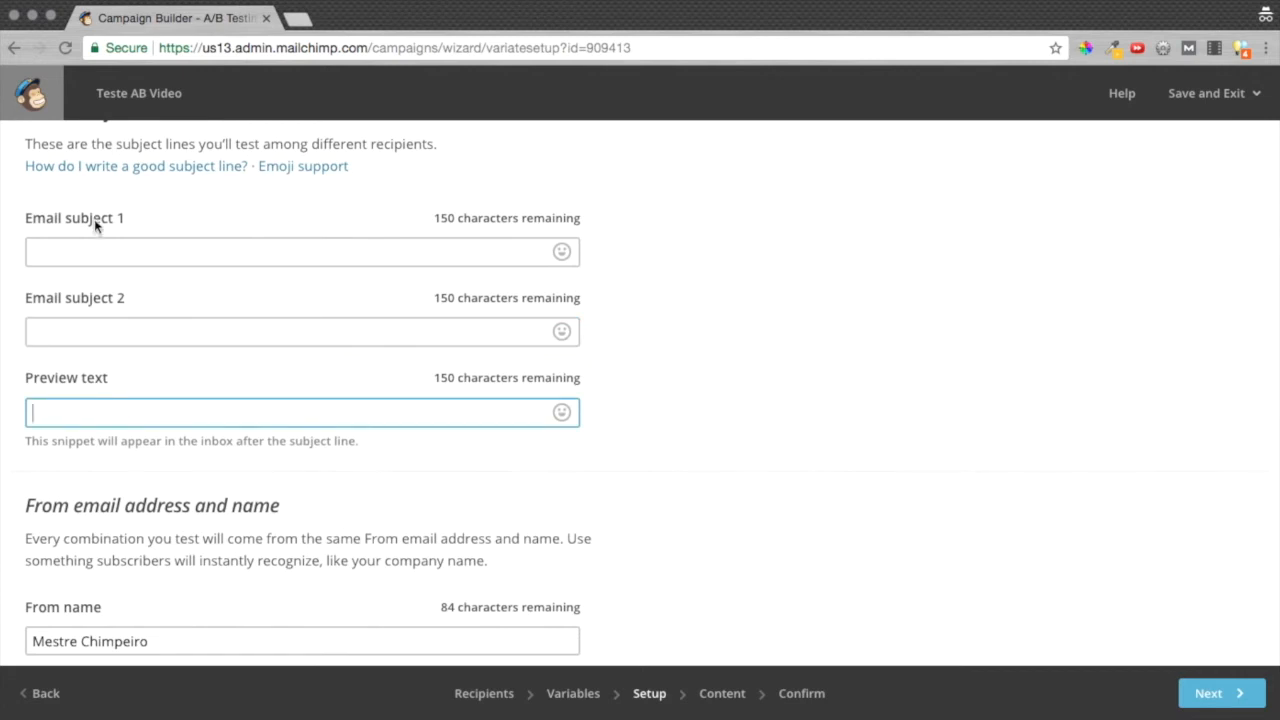
- Look over the tracking options and read the emoji support note for the email subjects
scroll(123, 376, "down", 10)
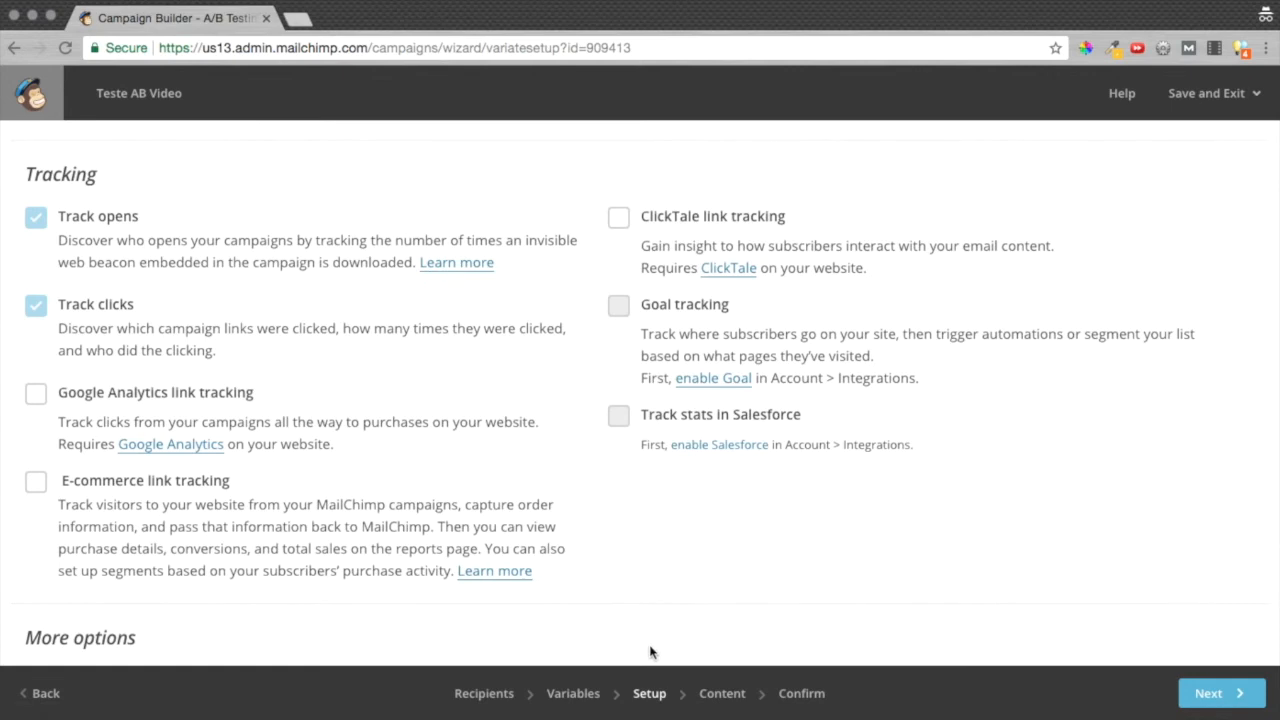
scroll(549, 528, "up", 10)
scroll(549, 528, "up", 3)
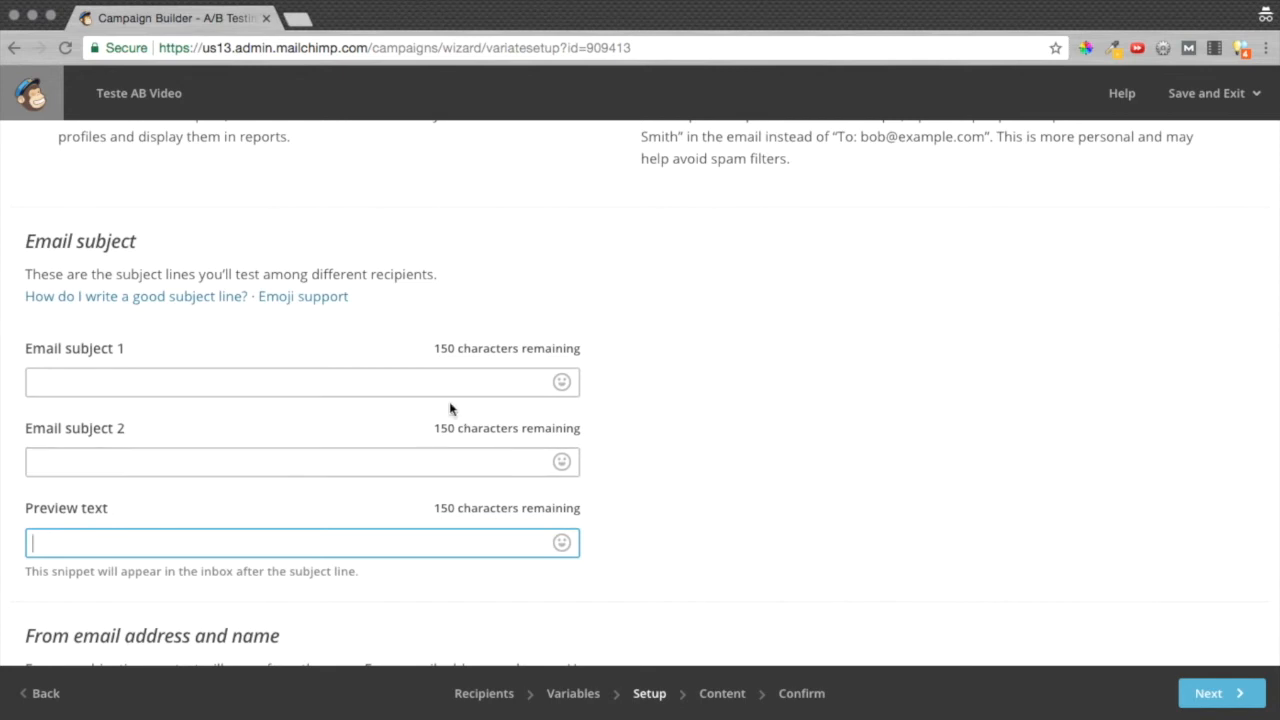
left_click(344, 297)
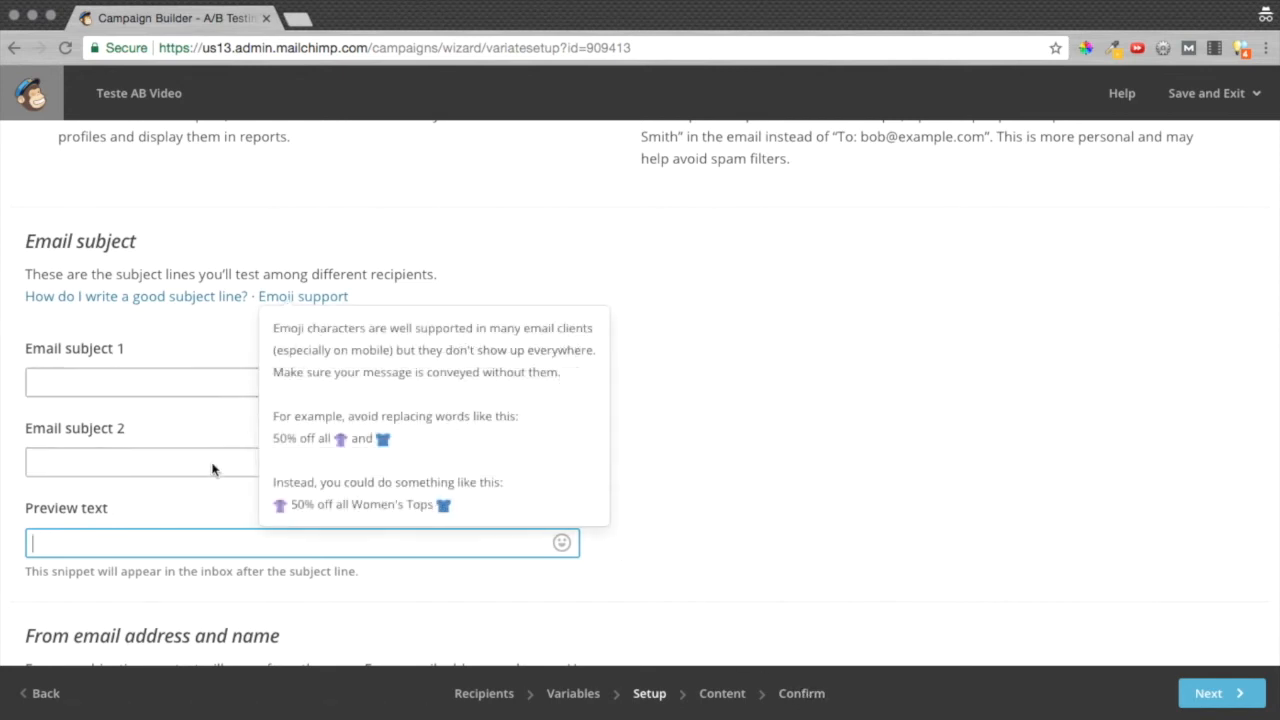
- Return to the variables, replace the subject line test with 2 from names, and continue to the campaign setup
left_click(572, 695)
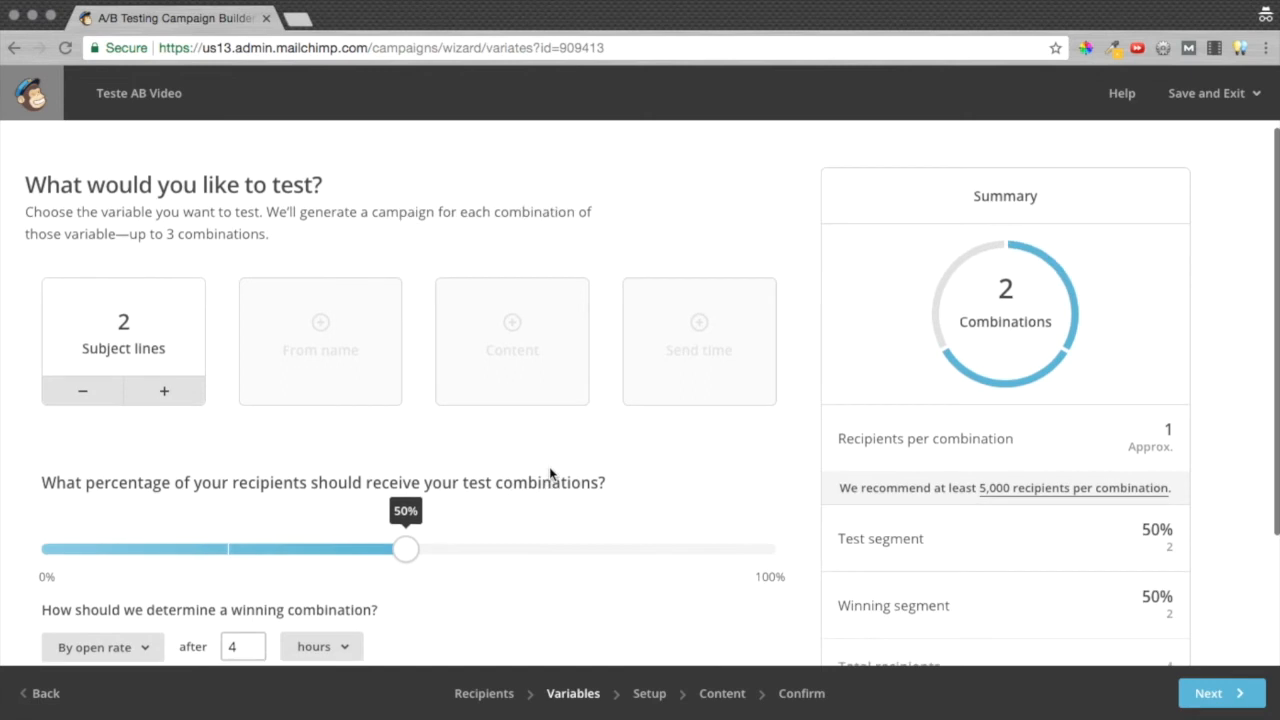
scroll(550, 474, "down", 1)
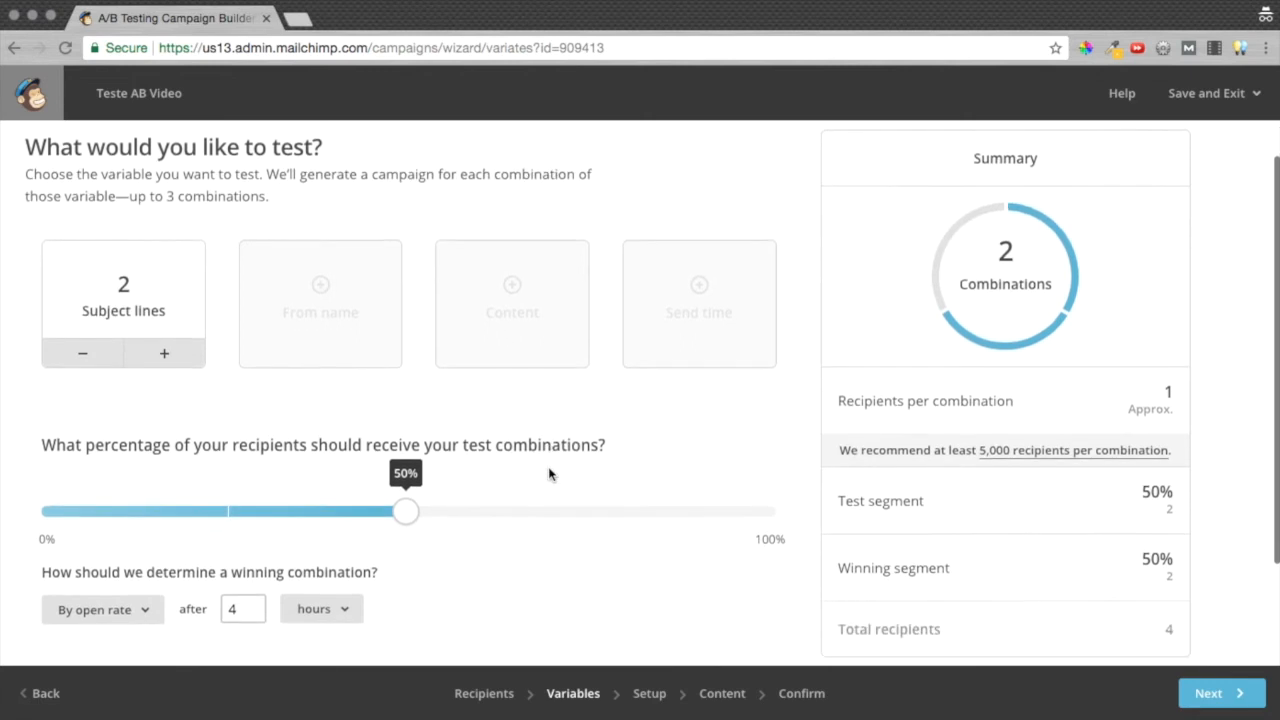
left_click(88, 357)
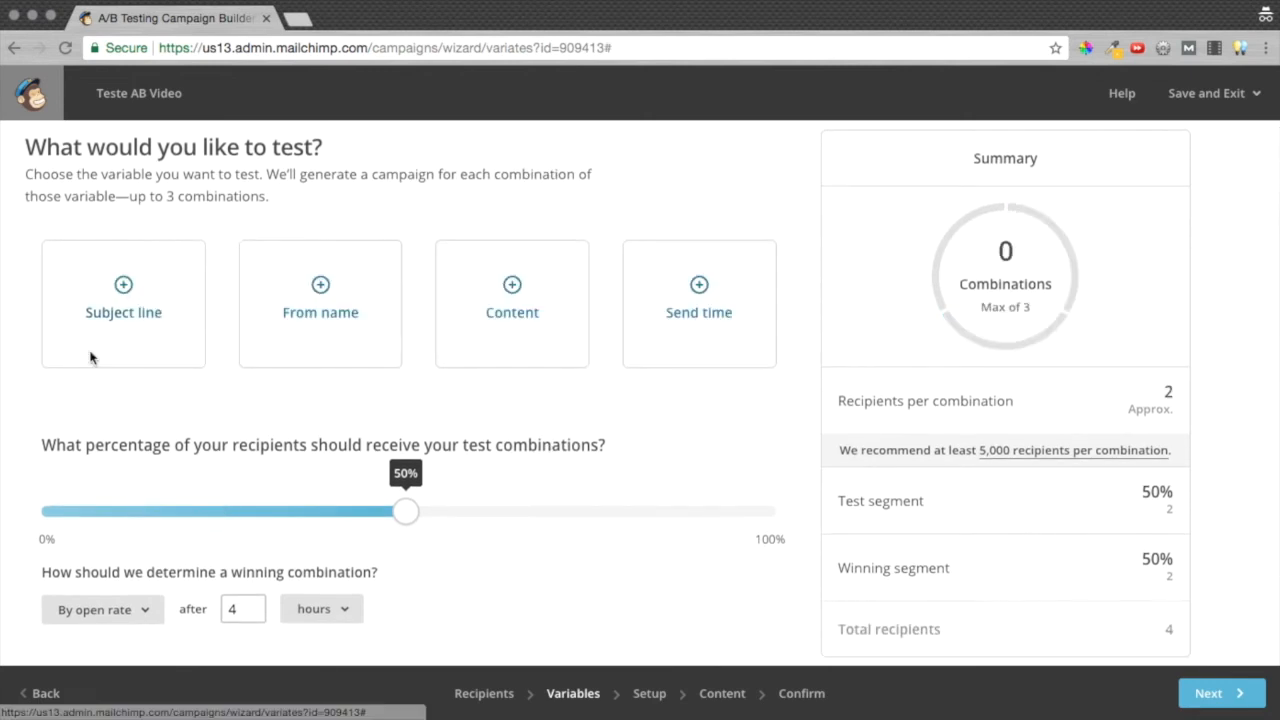
left_click(157, 291)
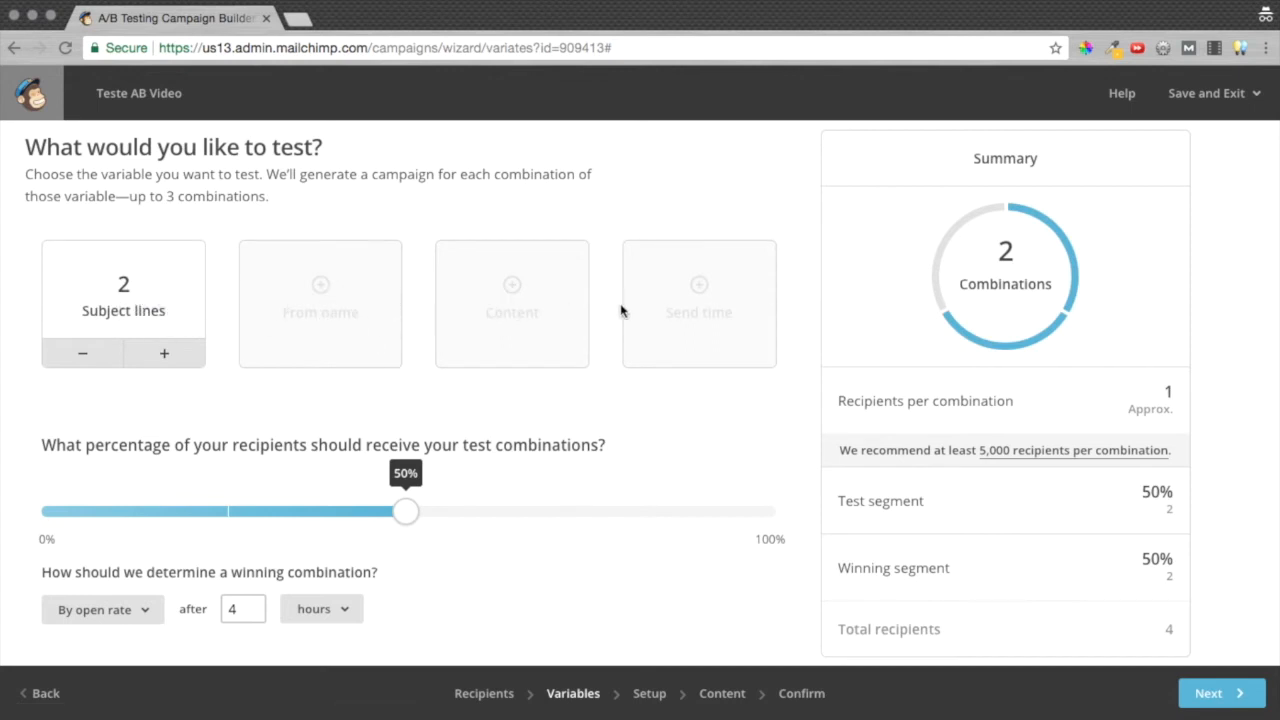
left_click(83, 358)
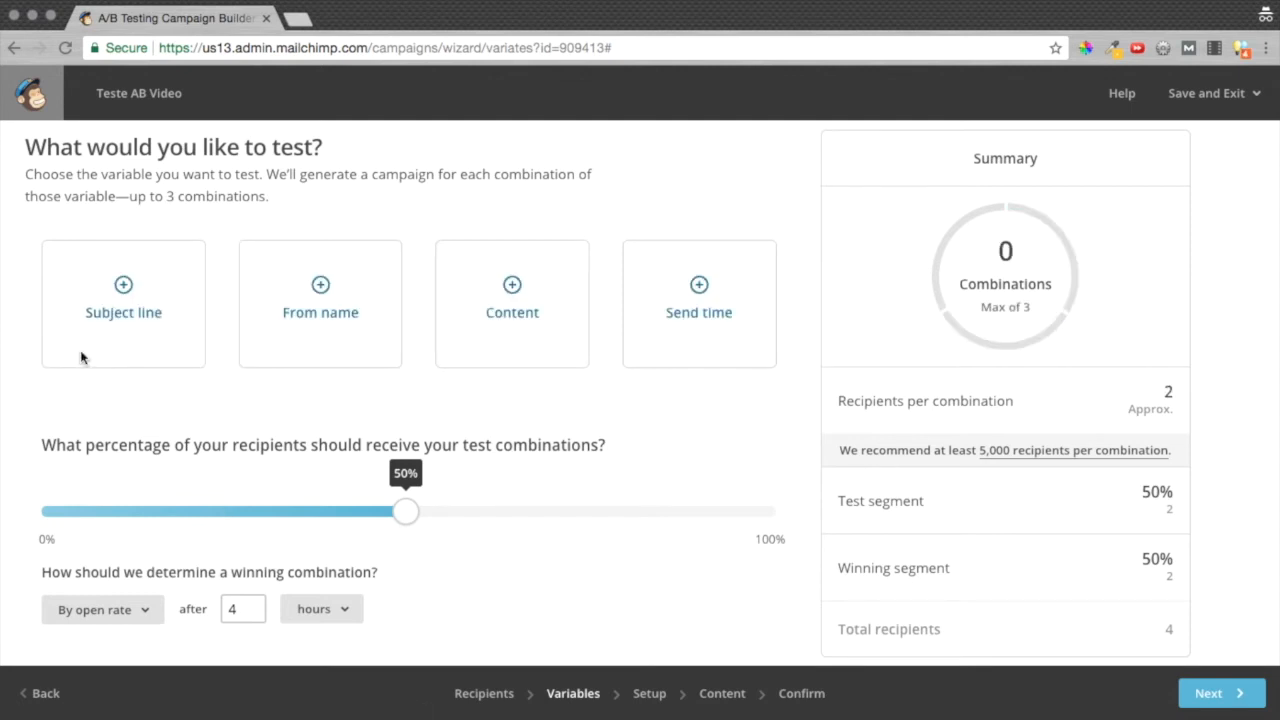
left_click(332, 309)
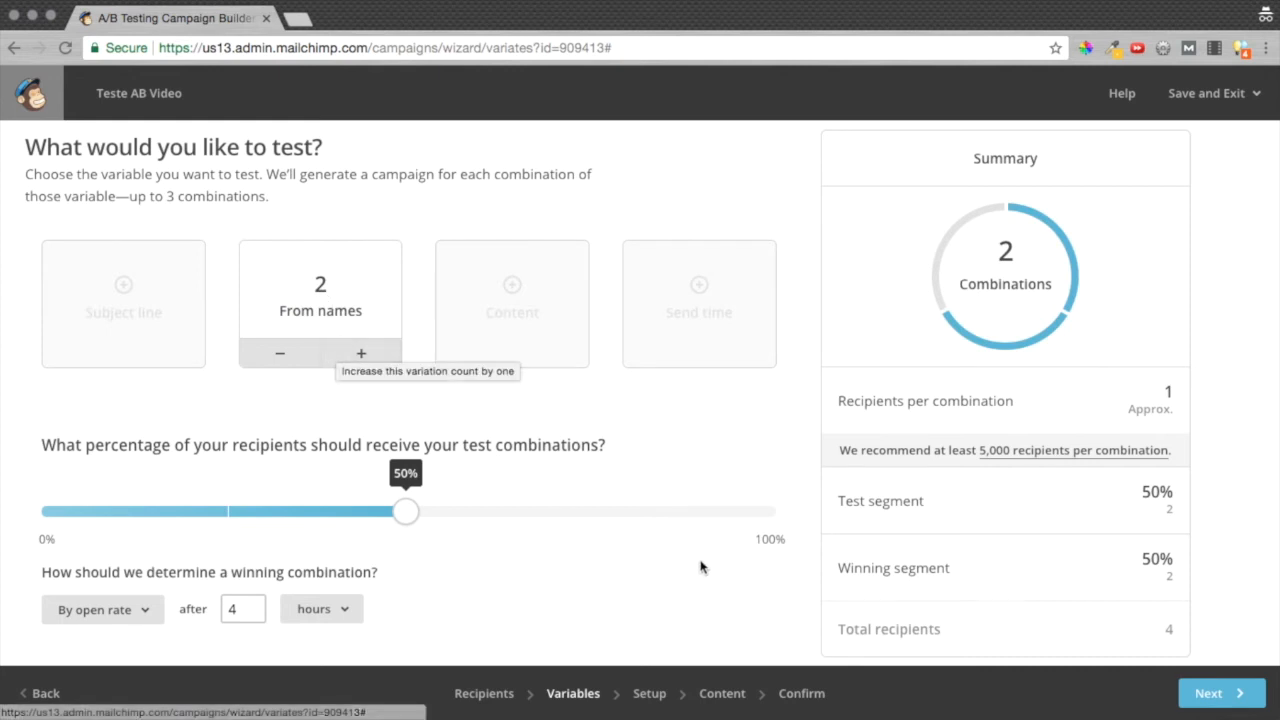
left_click(1207, 700)
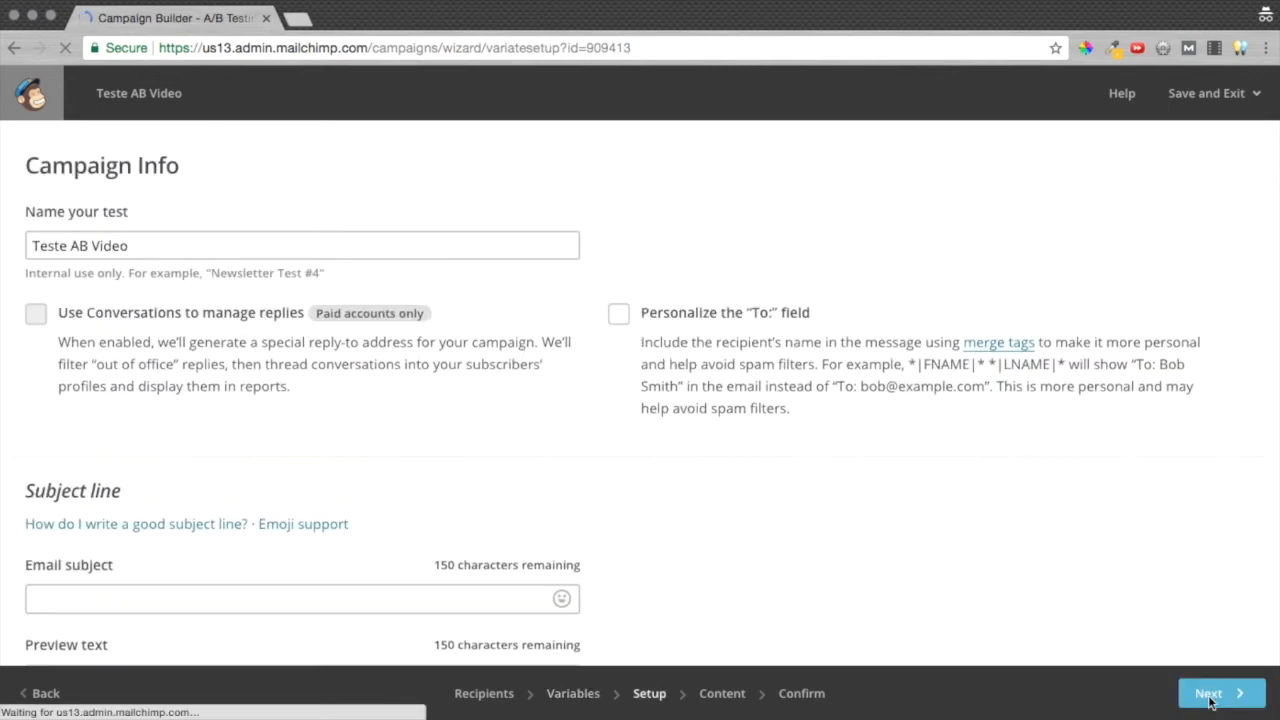
- Examine the from name and from email address fields of Variation 1 and Variation 2
scroll(615, 518, "down", 3)
left_click(142, 453)
scroll(142, 455, "down", 7)
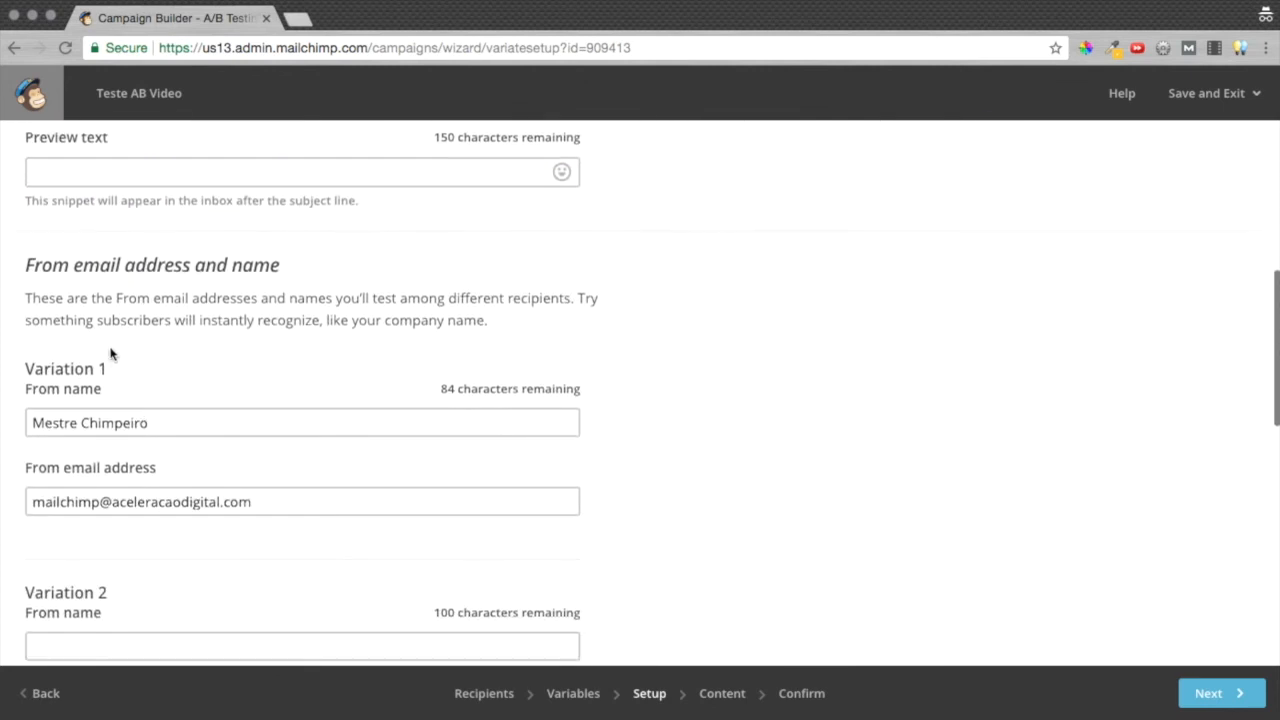
scroll(187, 300, "down", 2)
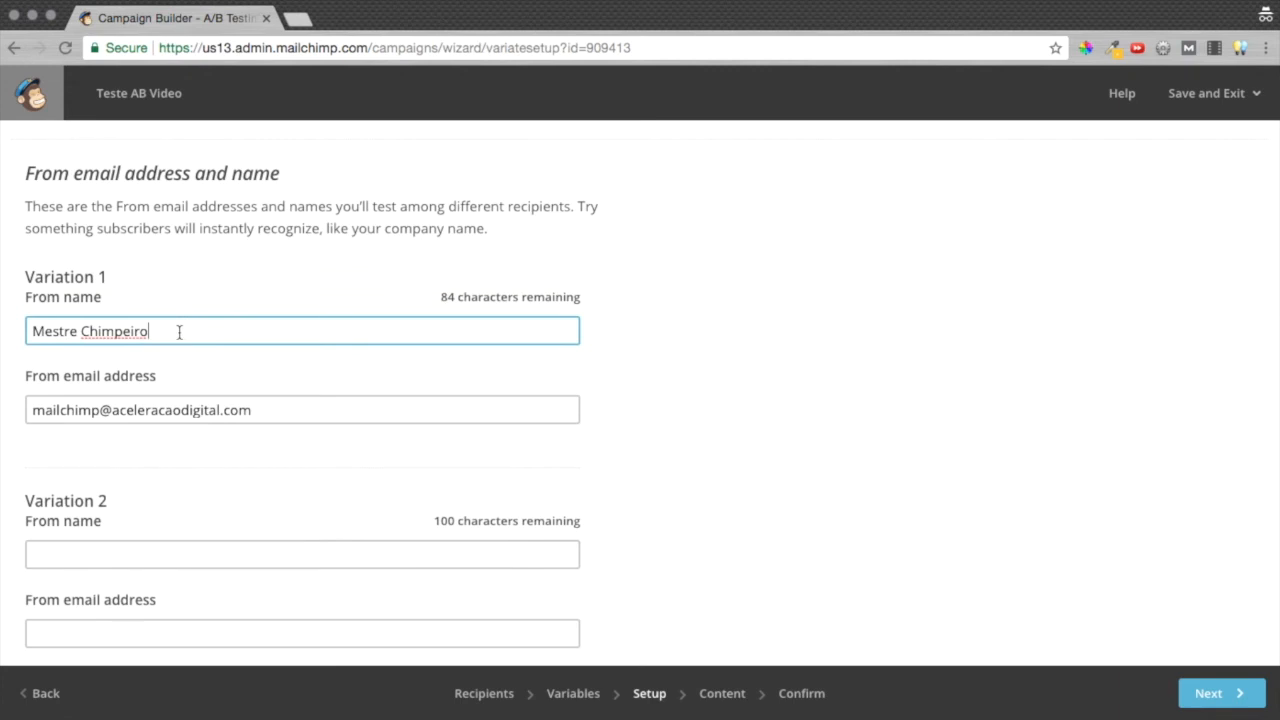
left_click_drag(180, 332, 26, 329)
left_click_drag(215, 412, 120, 415)
scroll(151, 430, "down", 2)
left_click(155, 440)
left_click(166, 520)
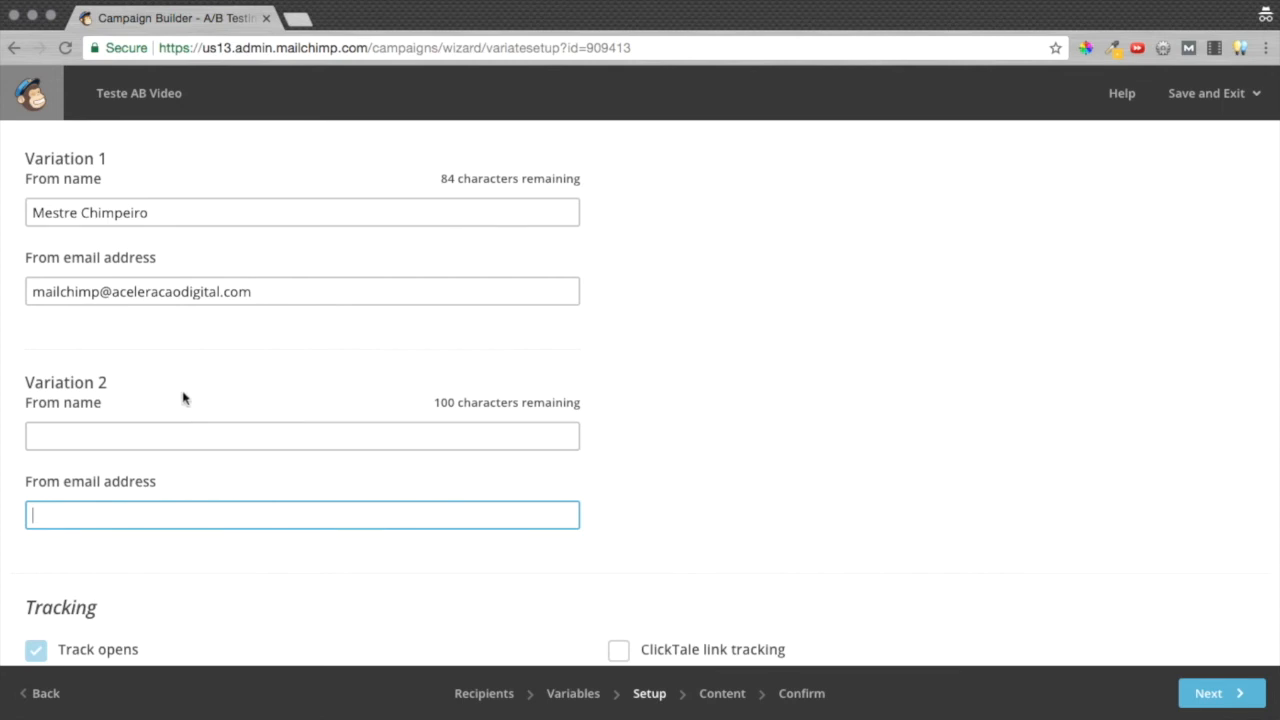
left_click(85, 216)
left_click_drag(32, 291, 80, 289)
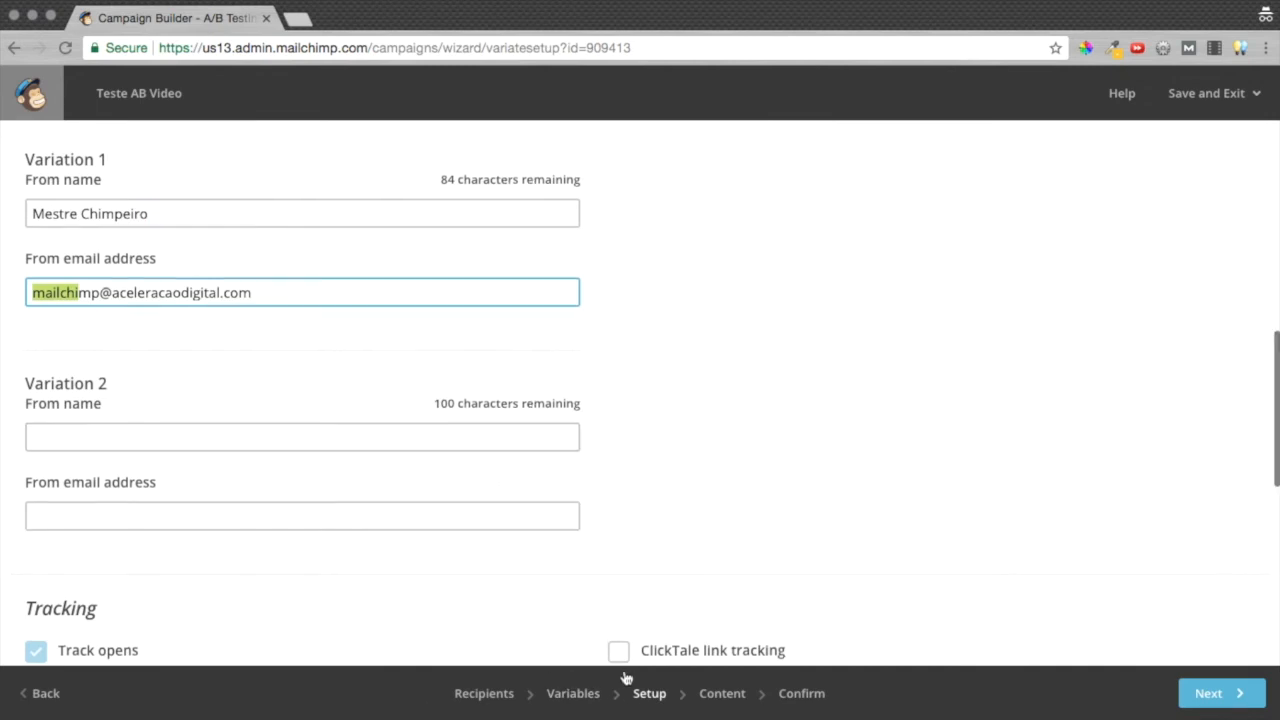
- Return to the variables, remove the from name test and choose content as the test variable
left_click(571, 694)
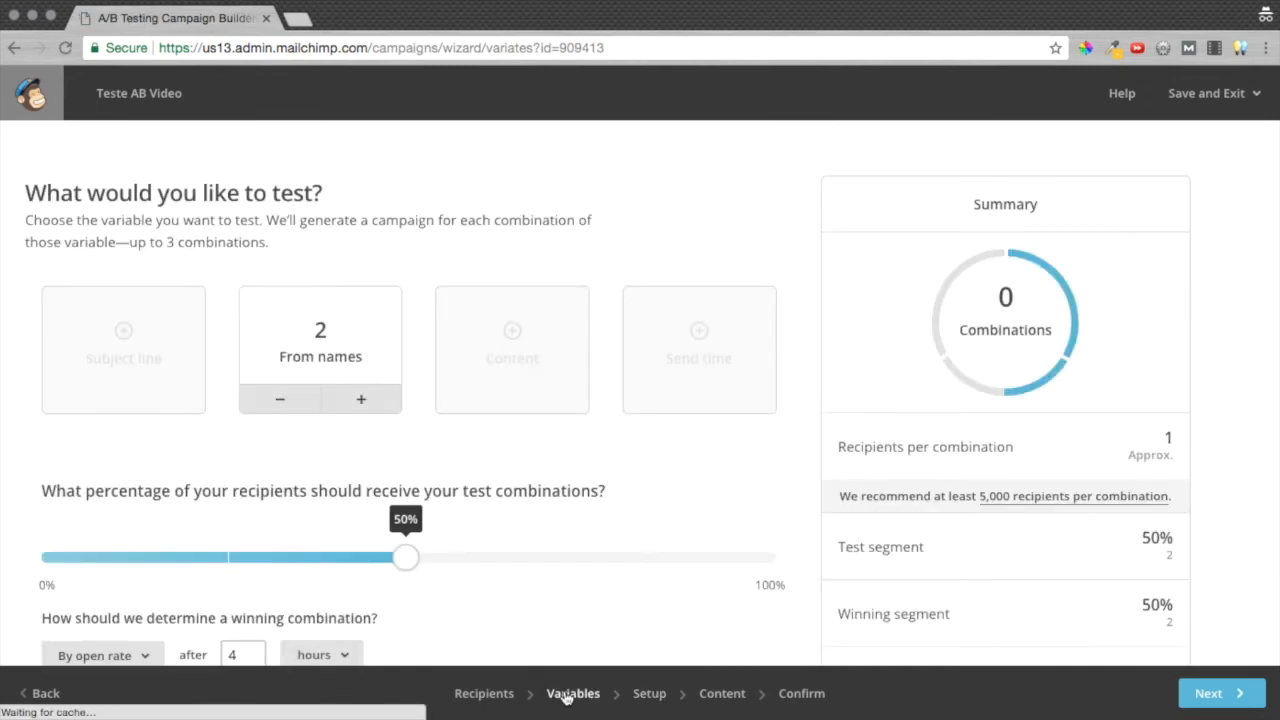
left_click(279, 400)
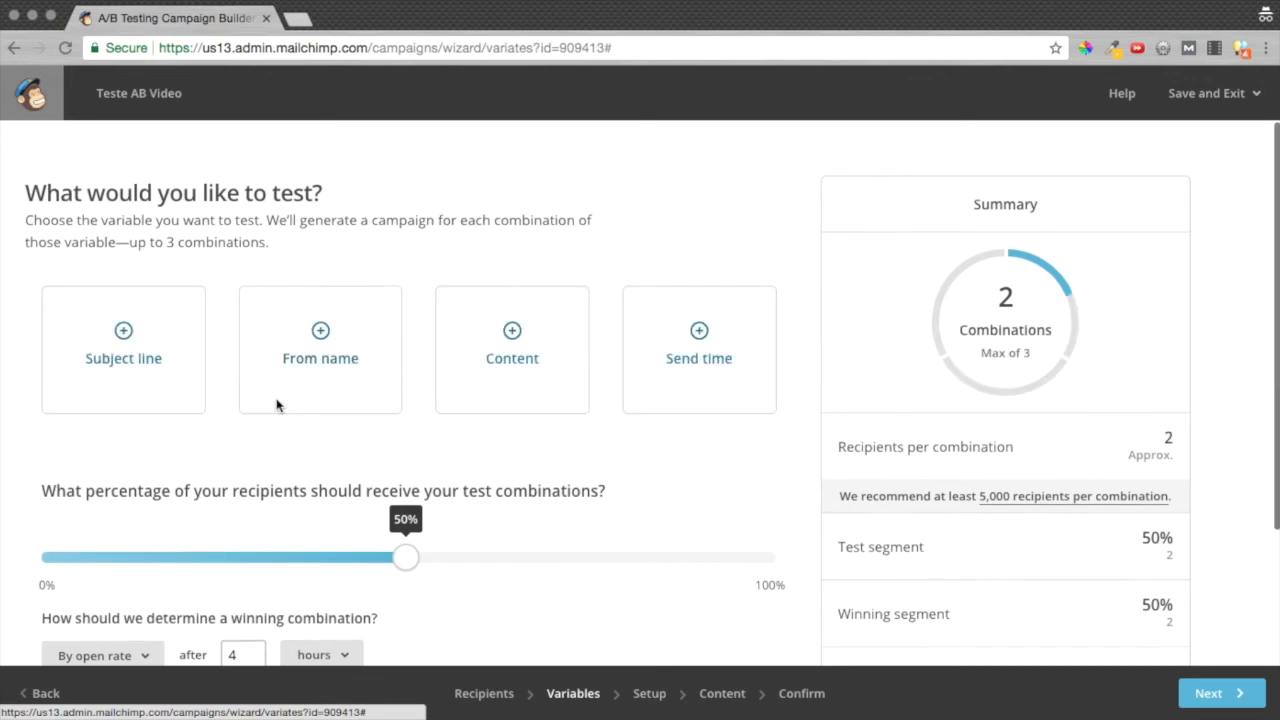
left_click(512, 340)
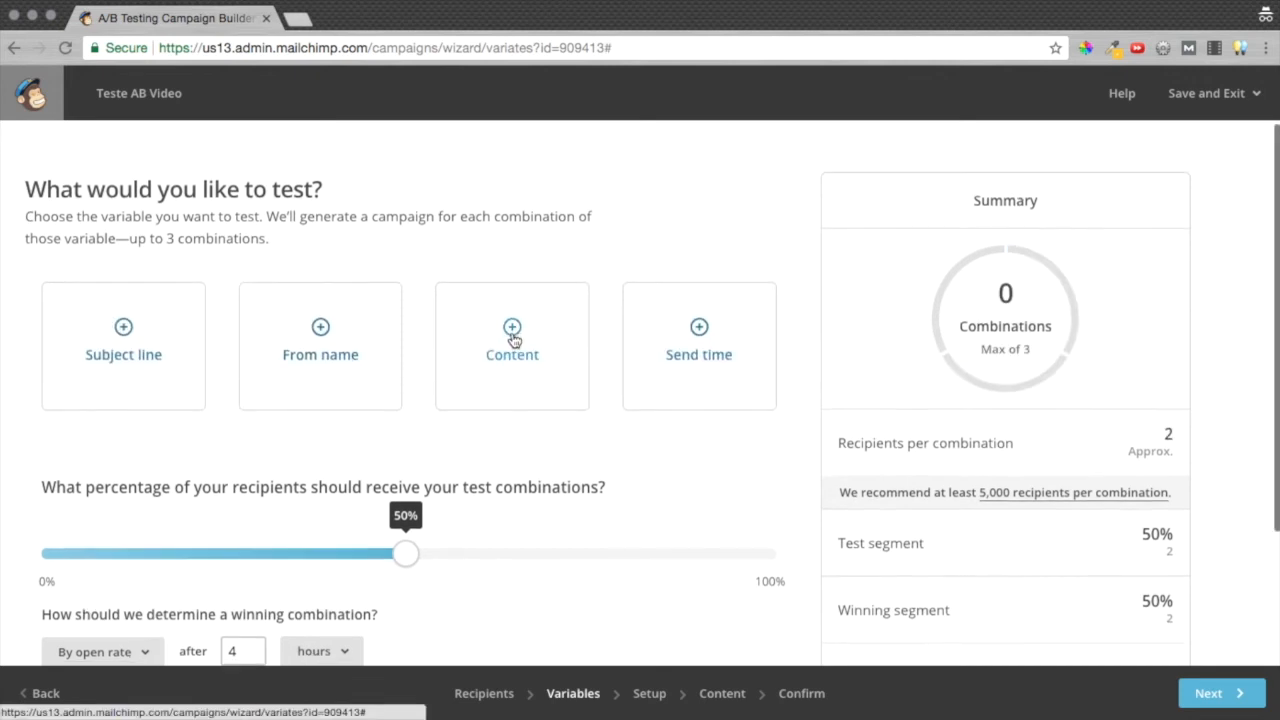
- Set the winning combination of the content test to be determined by click rate and continue to the campaign setup
scroll(512, 335, "down", 1)
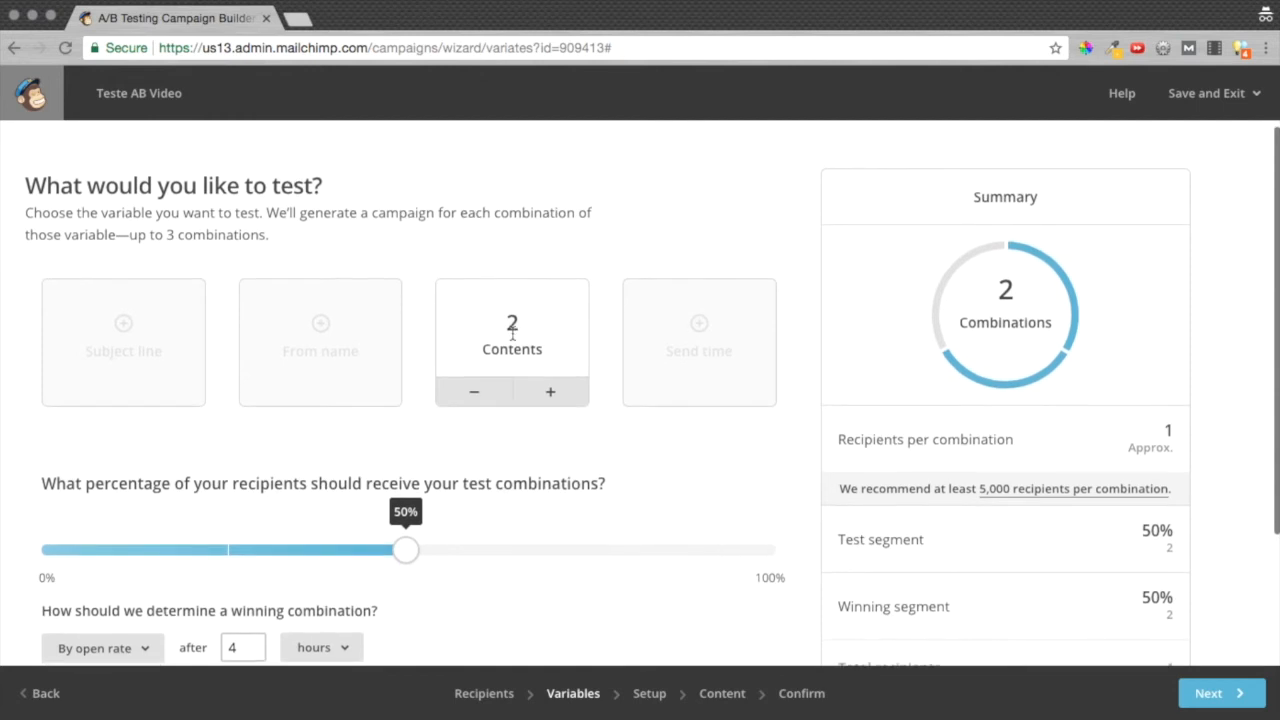
scroll(512, 335, "down", 1)
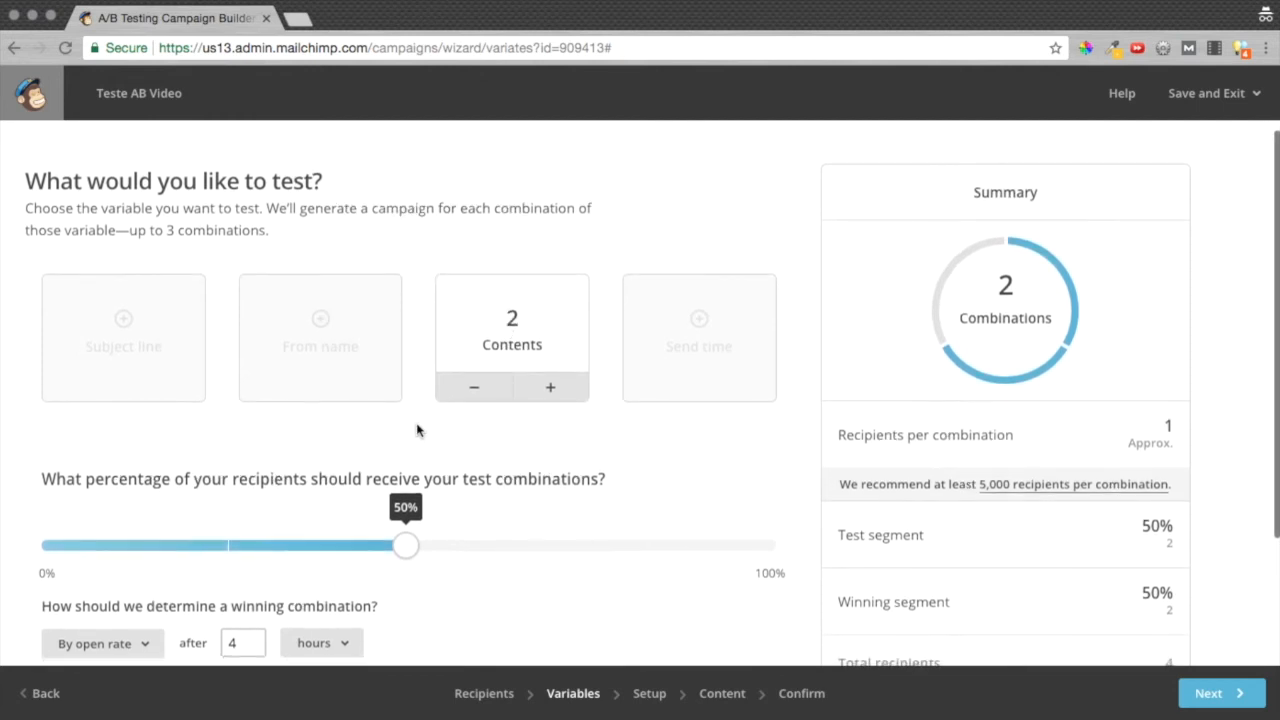
scroll(163, 537, "down", 3)
left_click(125, 560)
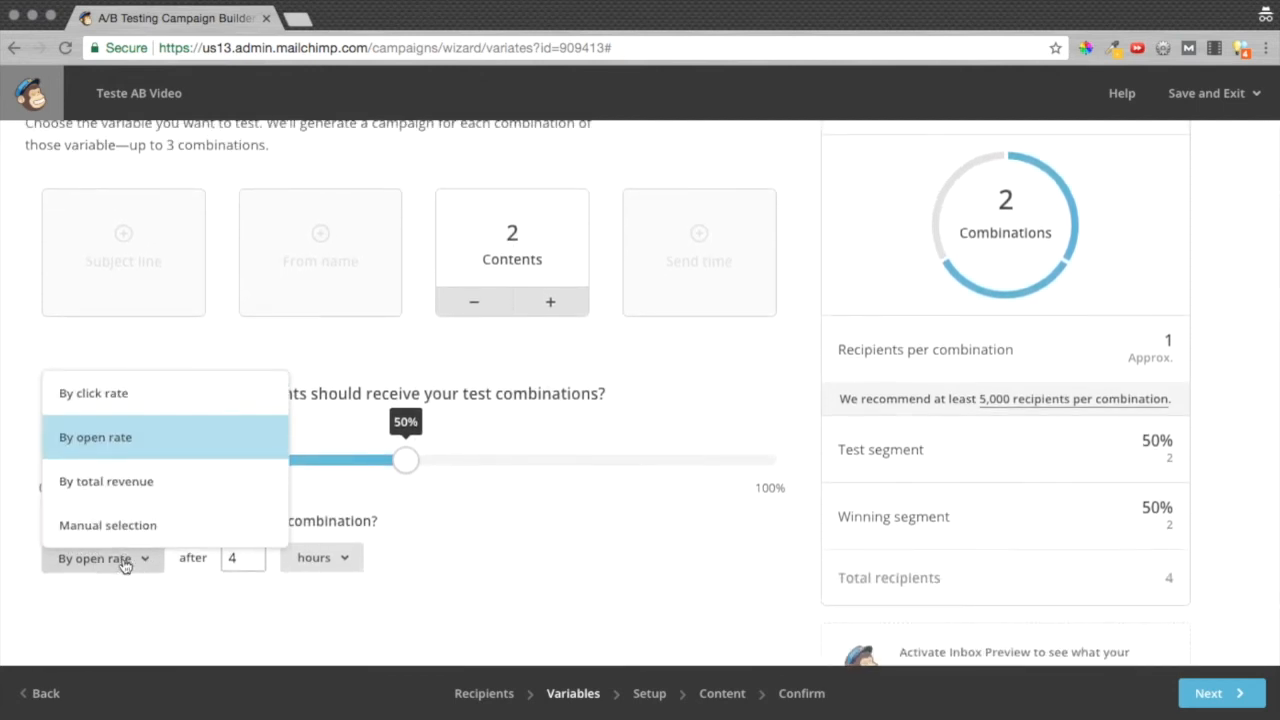
scroll(527, 270, "down", 1)
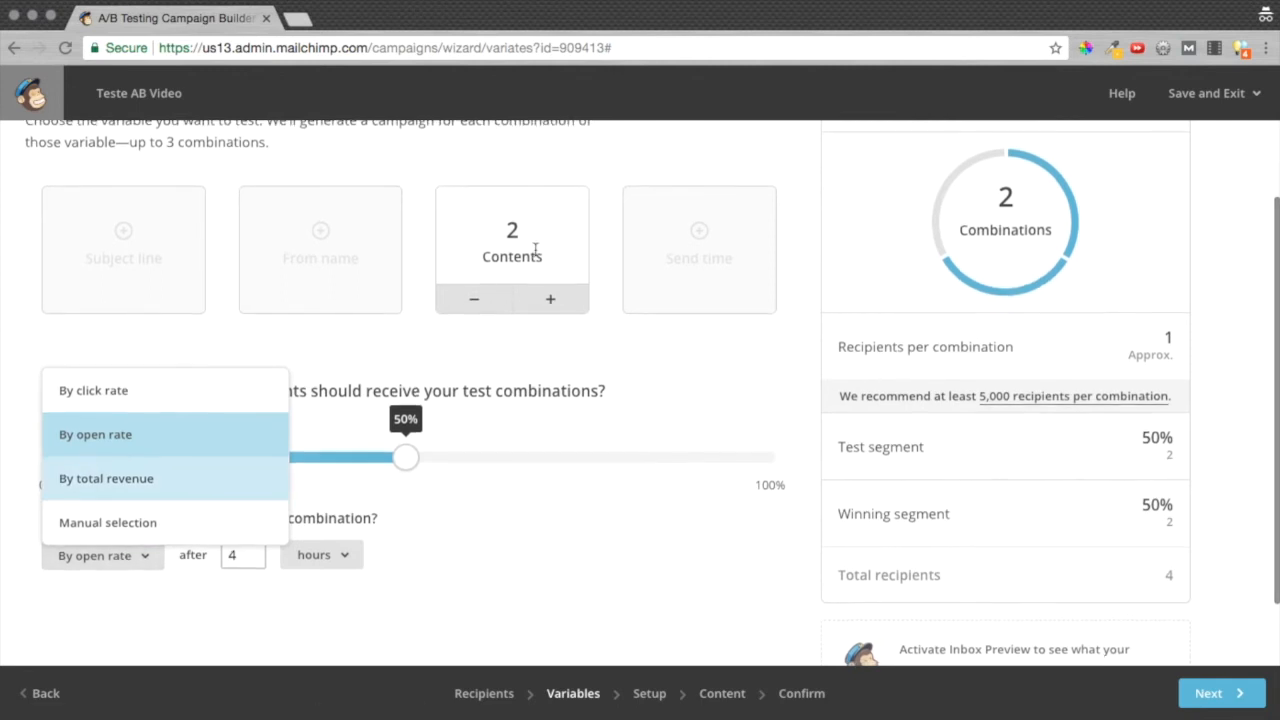
left_click(115, 400)
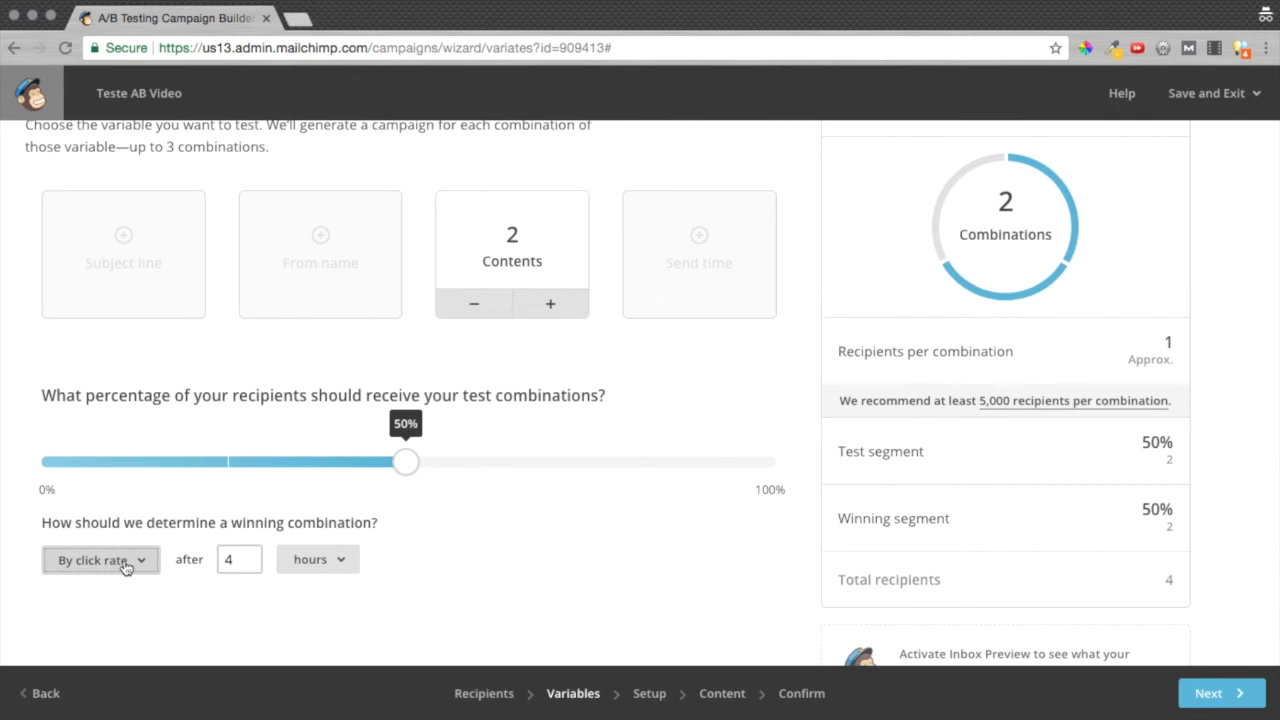
scroll(470, 300, "up", 1)
scroll(500, 304, "down", 1)
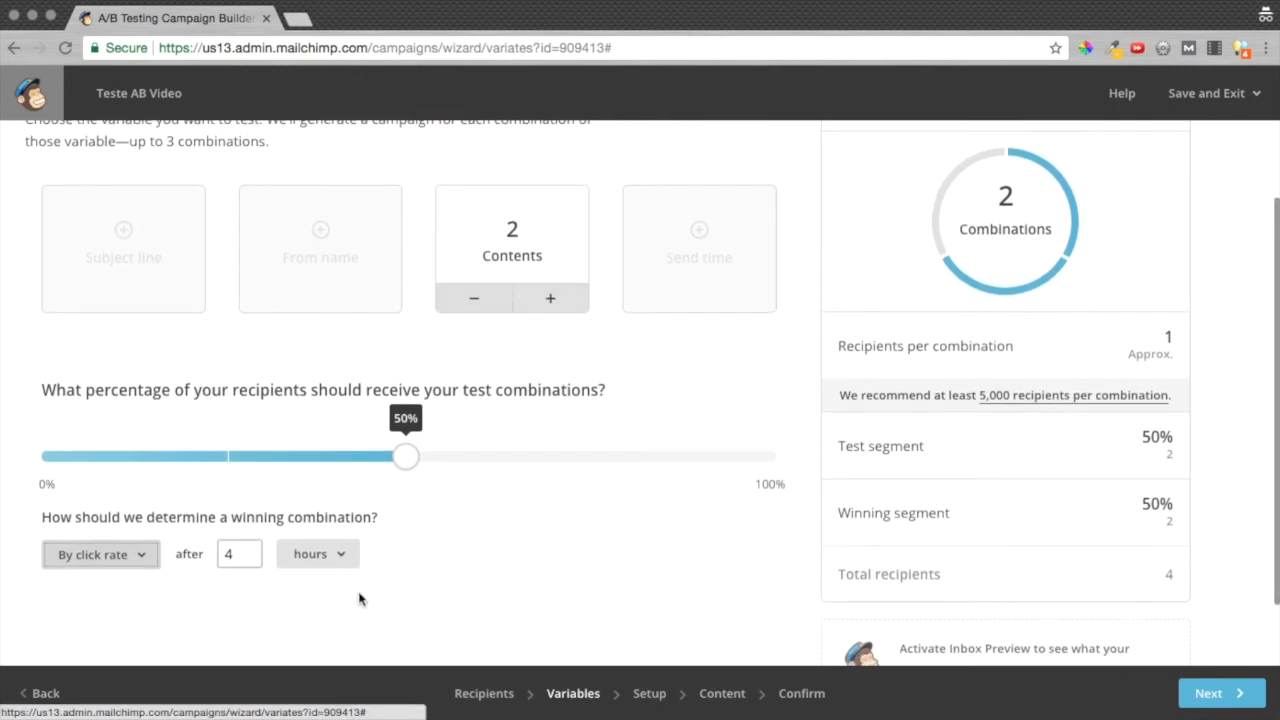
scroll(142, 588, "down", 1)
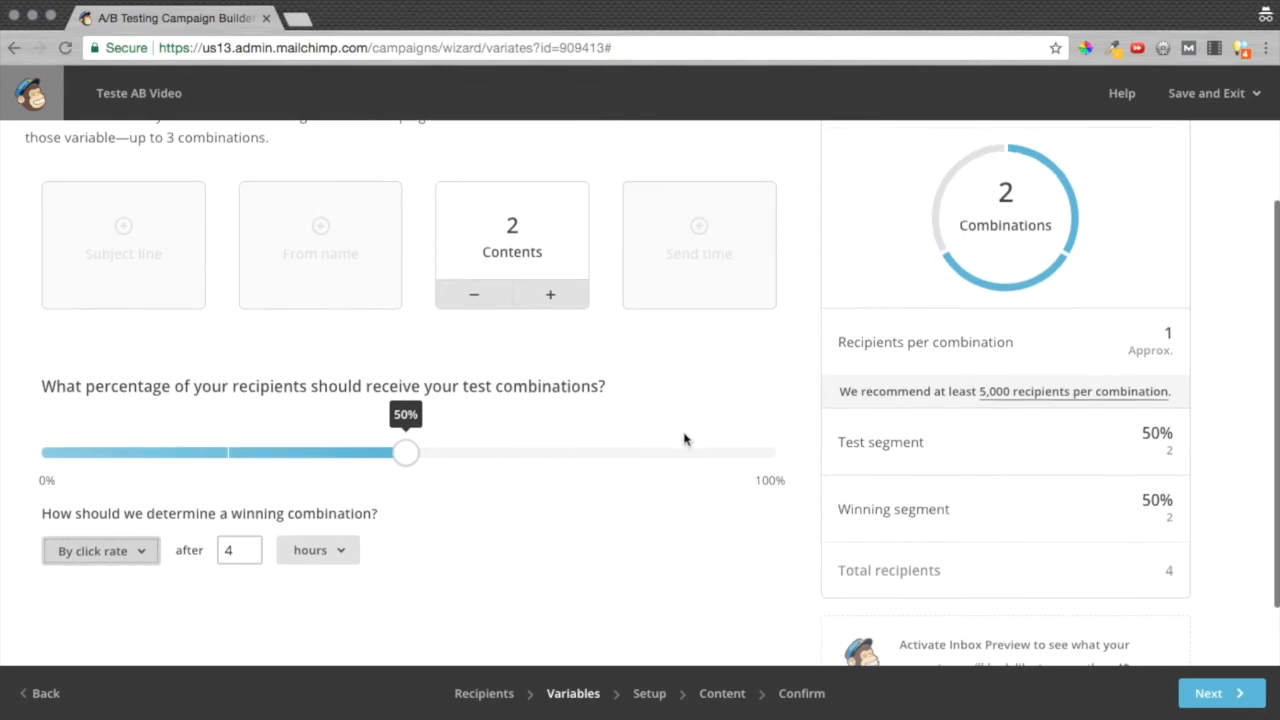
scroll(686, 445, "down", 1)
left_click(1220, 697)
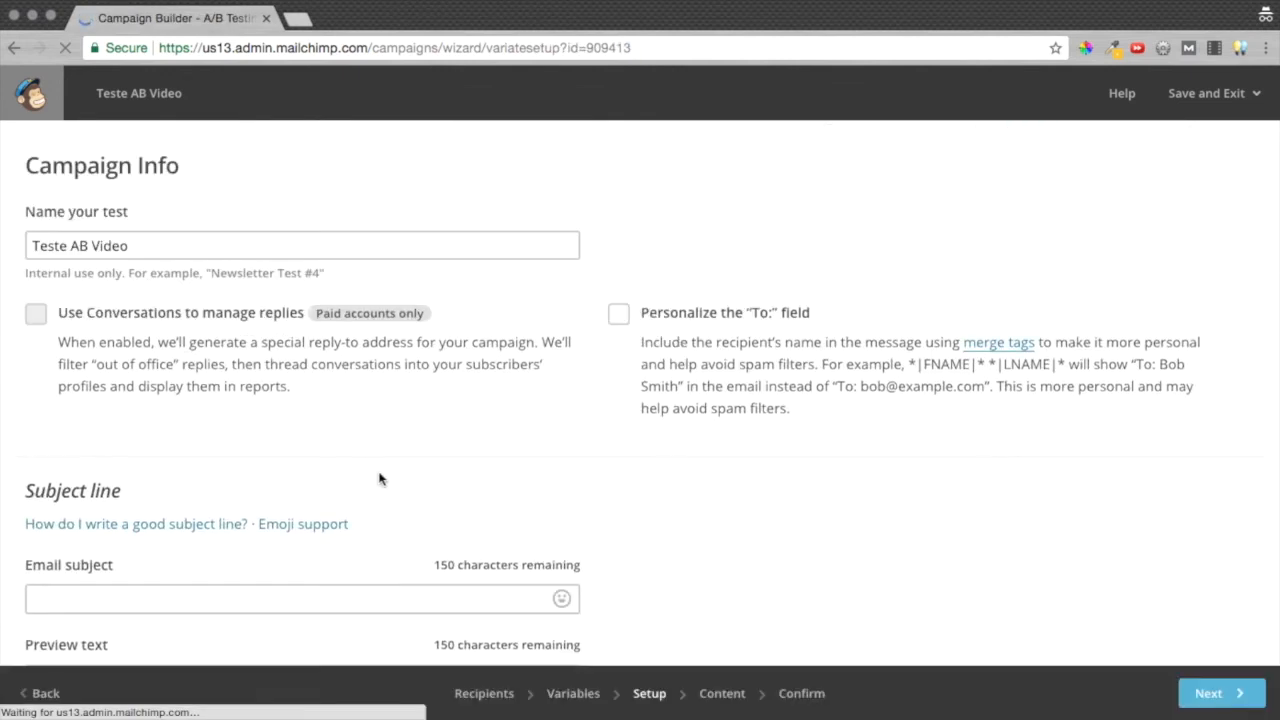
- Look through the campaign setup fields and try to proceed to the content stage with the email subject empty
scroll(369, 523, "down", 5)
scroll(369, 523, "down", 2)
scroll(369, 523, "up", 6)
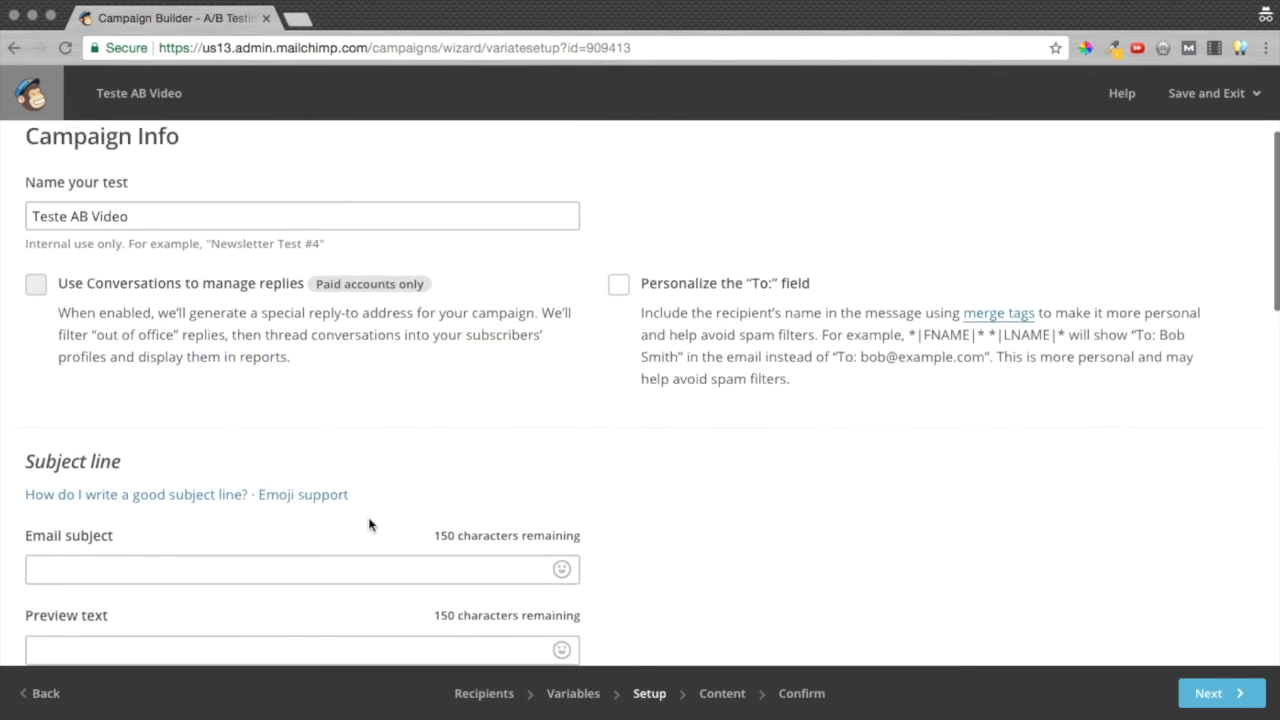
left_click(716, 700)
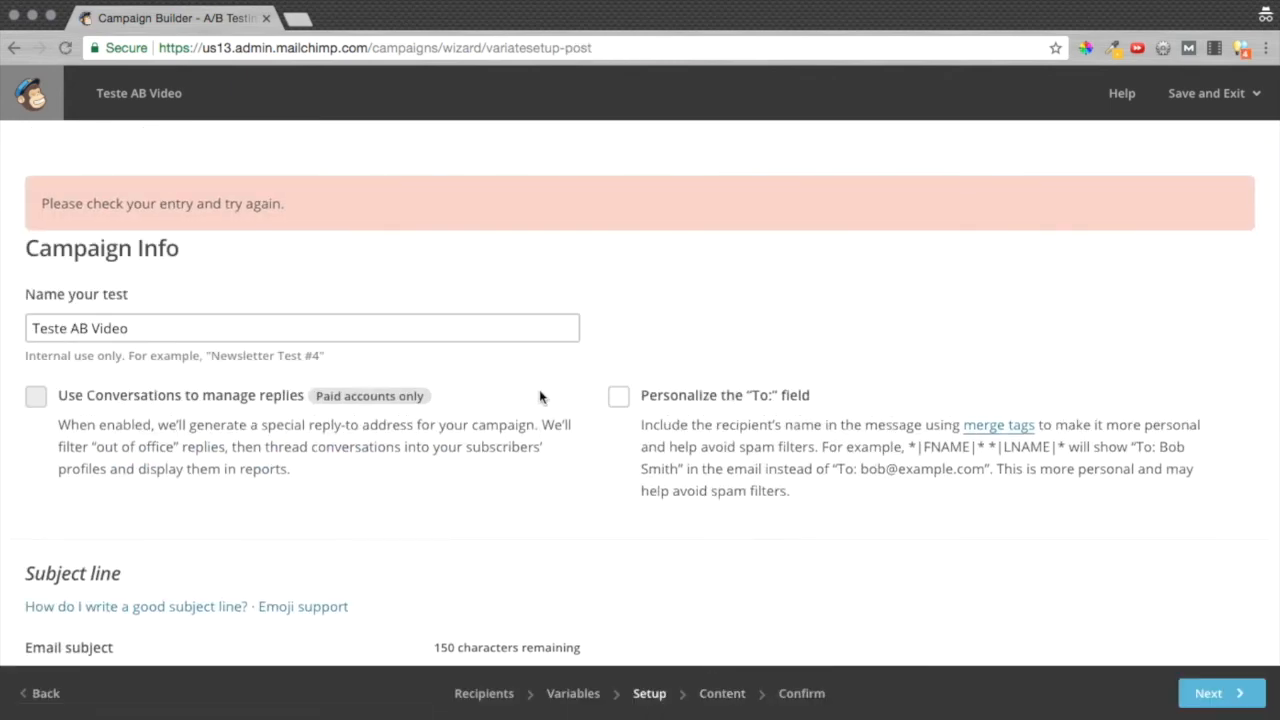
- Enter Teste as the email subject and continue to the content setup
scroll(540, 397, "down", 5)
left_click(87, 235)
type("Test")
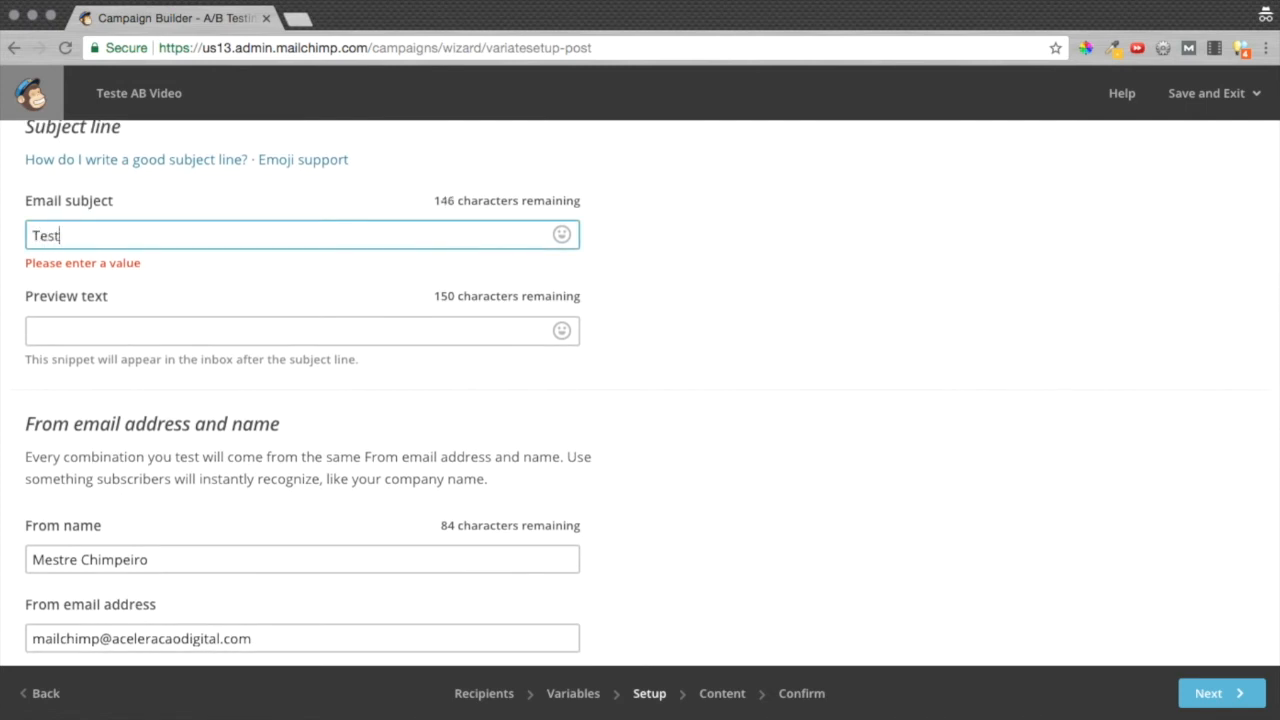
type("e")
left_click(1222, 697)
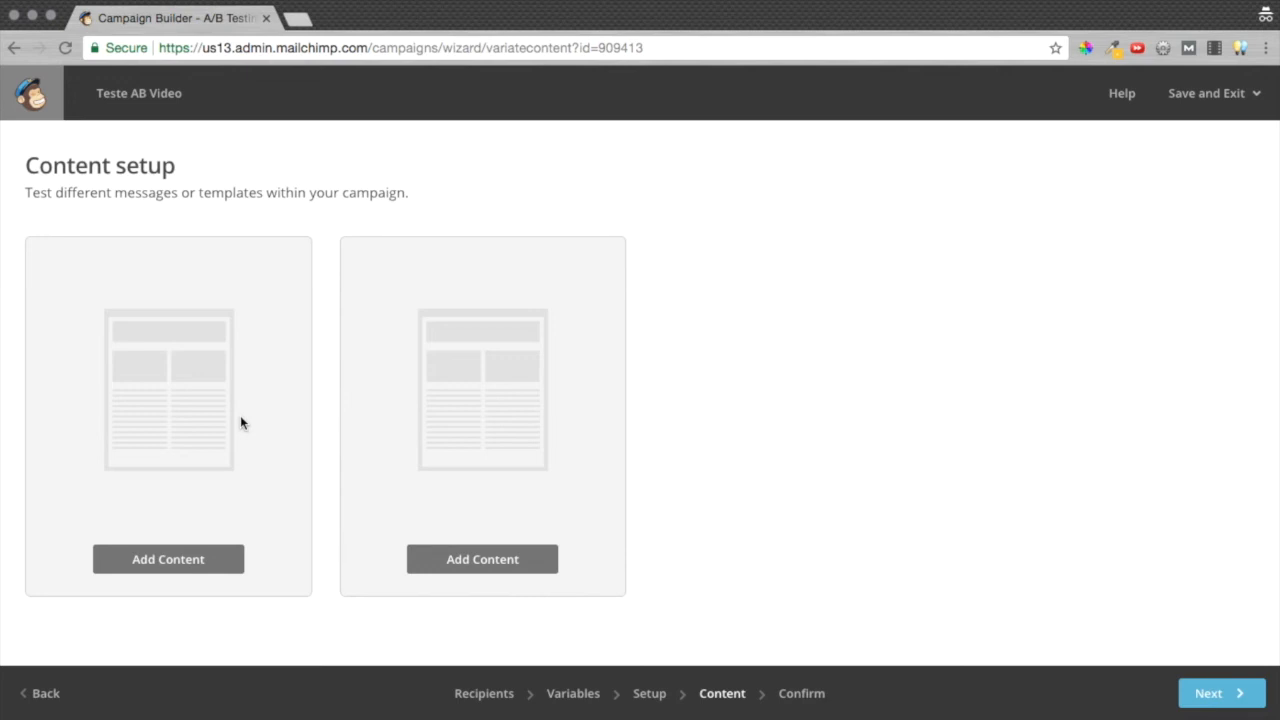
- Return to the variables, replace the content test with 2 send times, and continue to the campaign setup
left_click(573, 694)
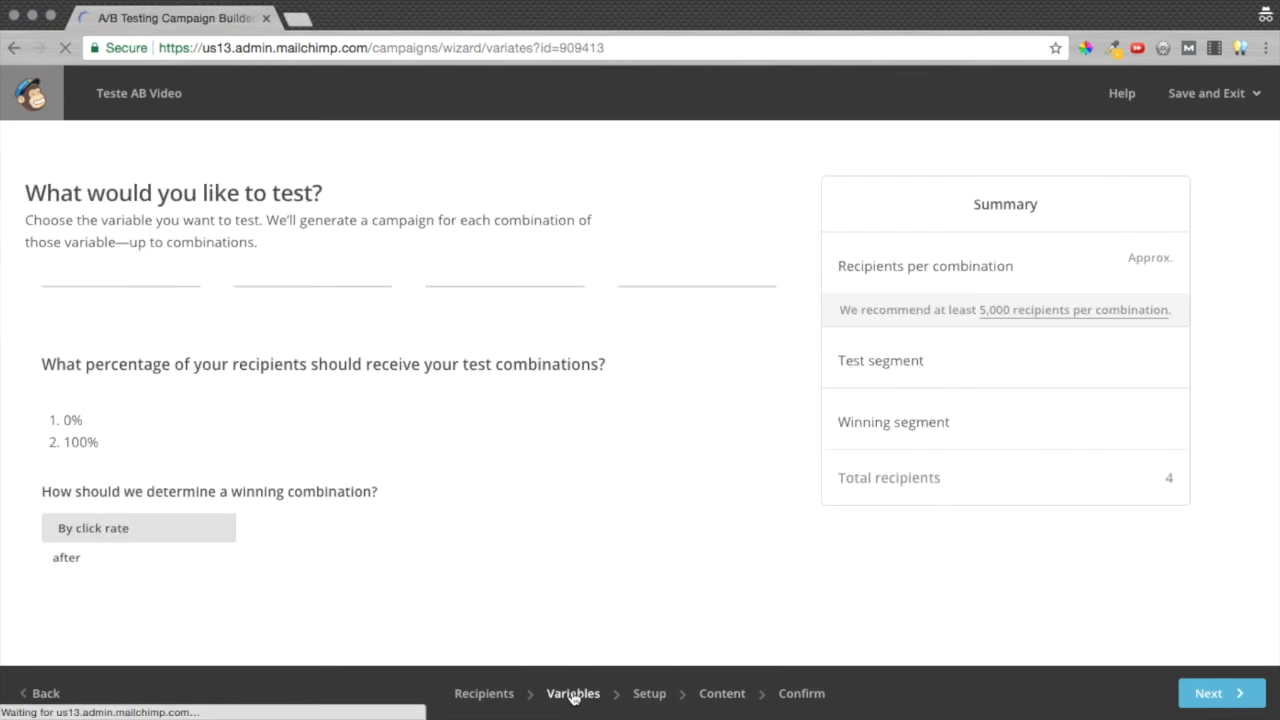
left_click(478, 399)
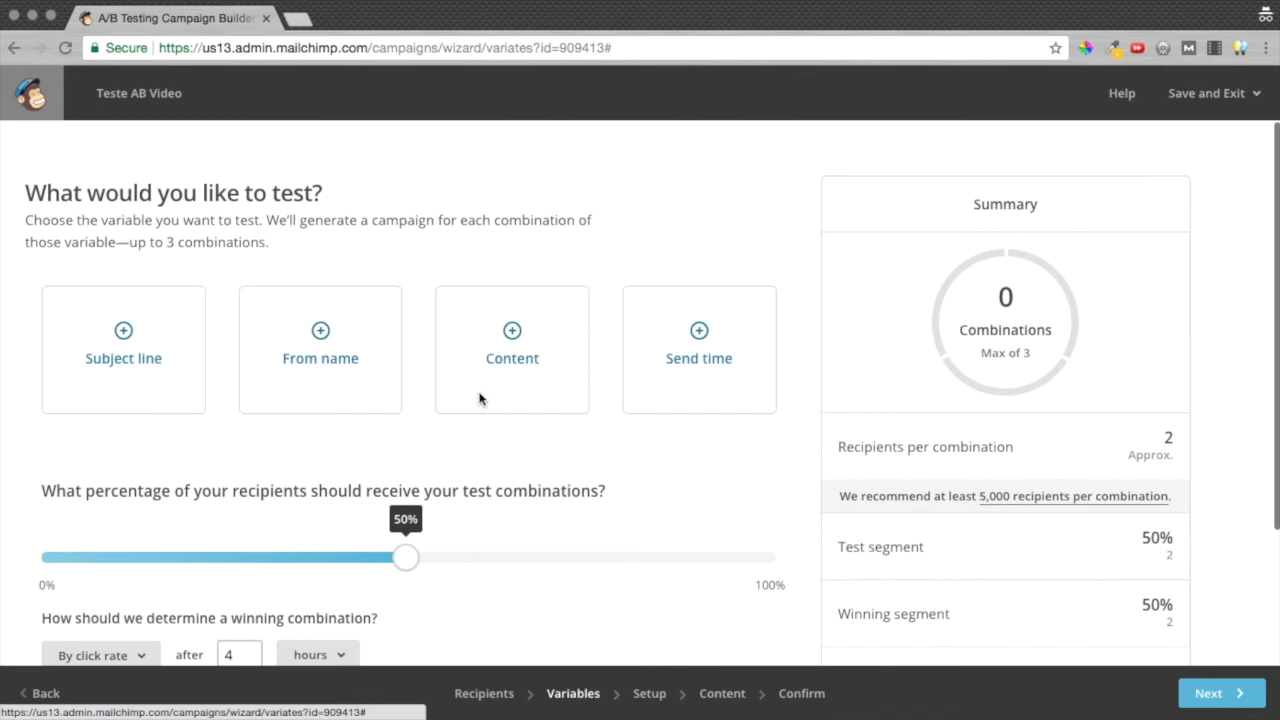
left_click(700, 345)
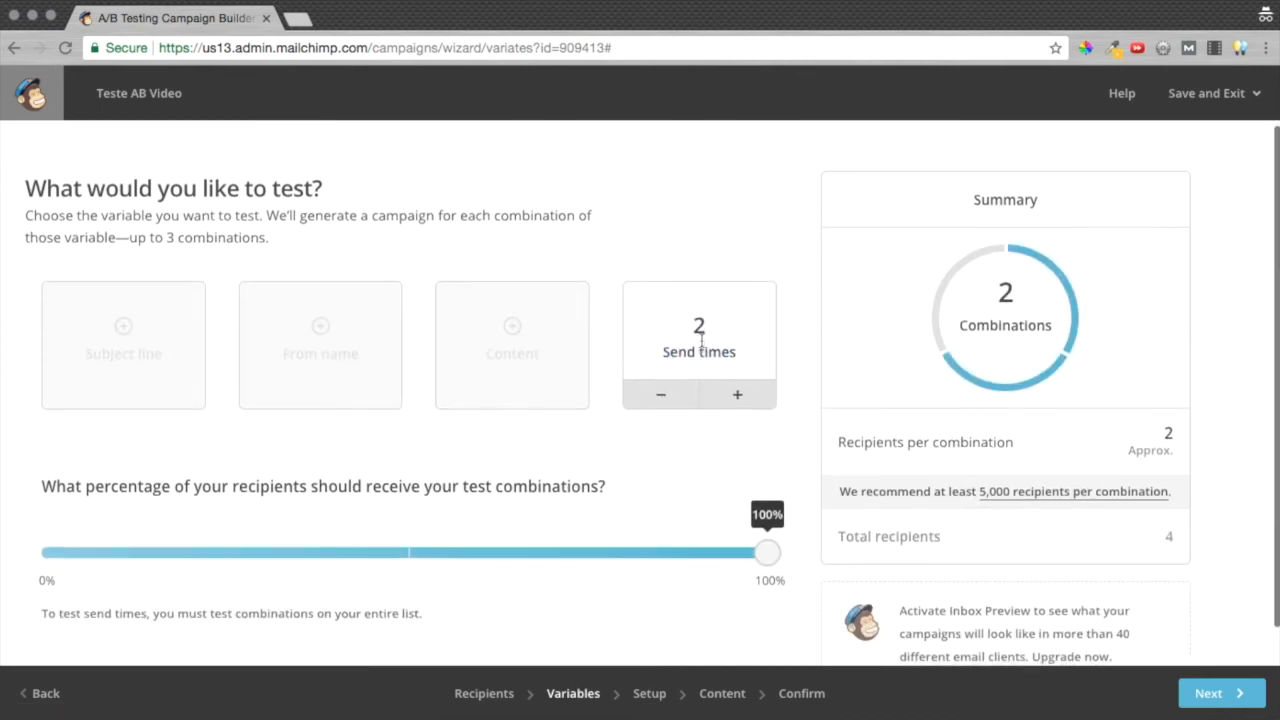
scroll(703, 345, "down", 1)
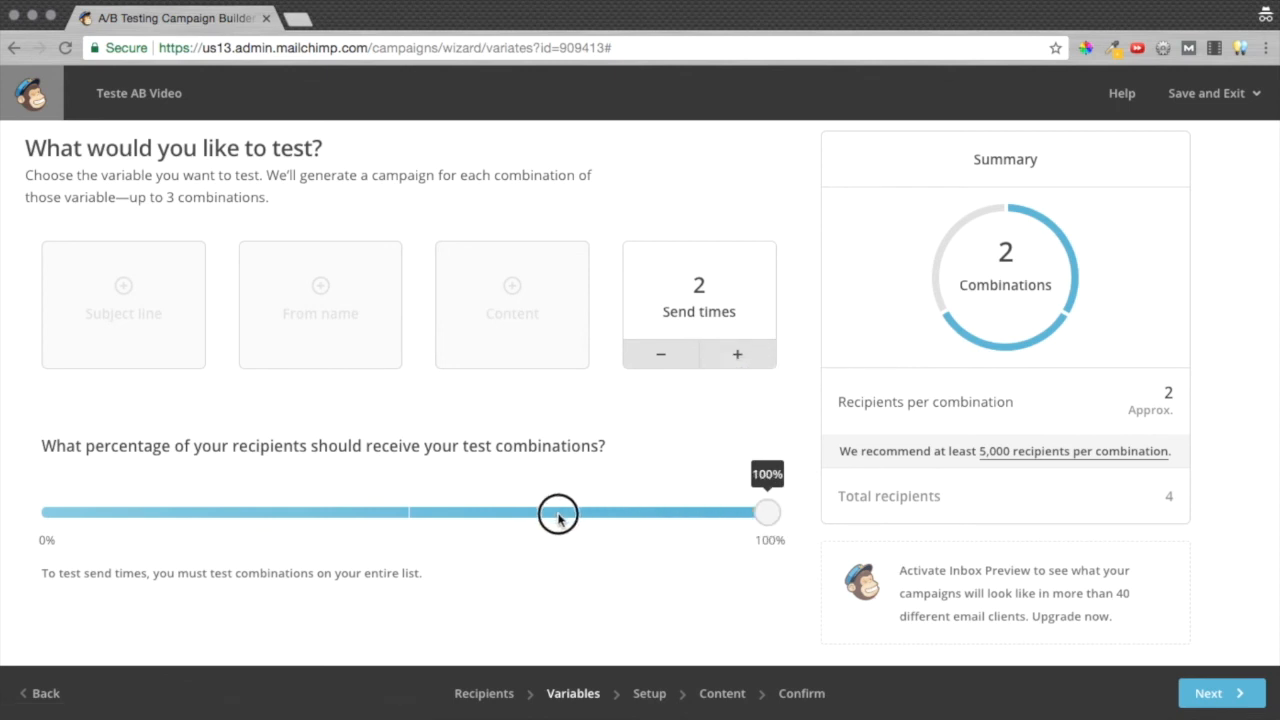
scroll(528, 525, "down", 1)
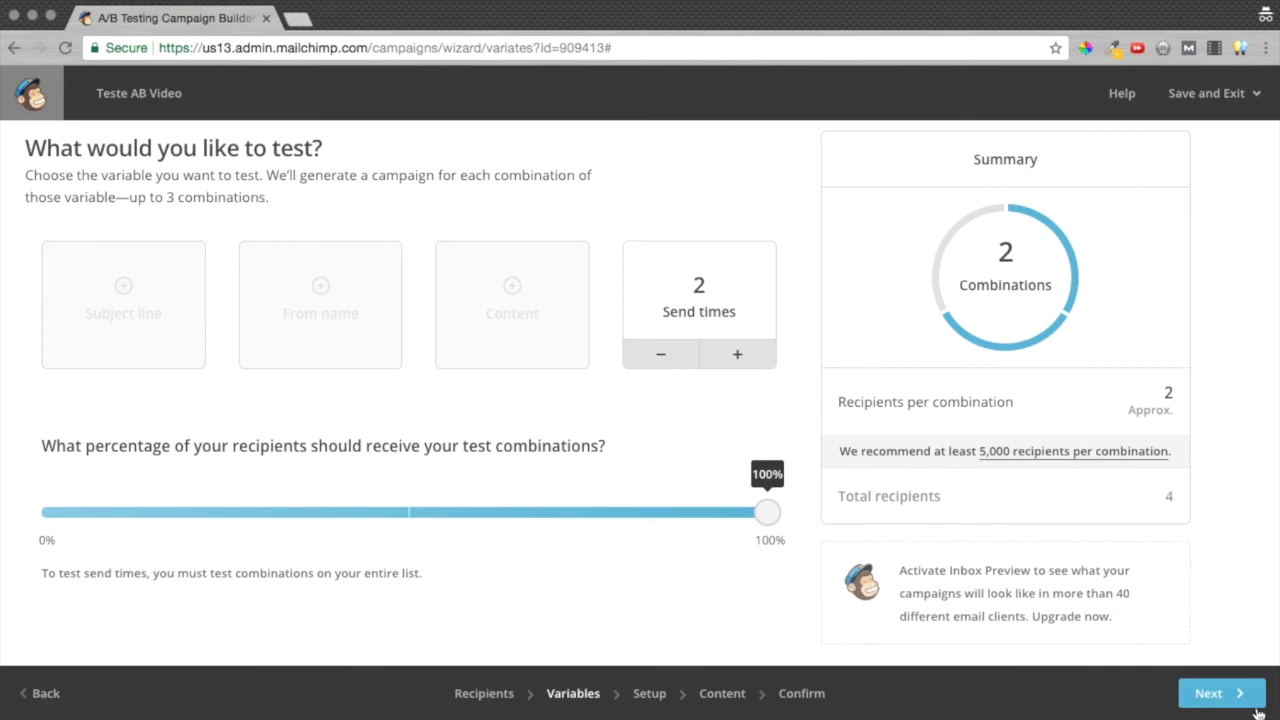
left_click(1214, 693)
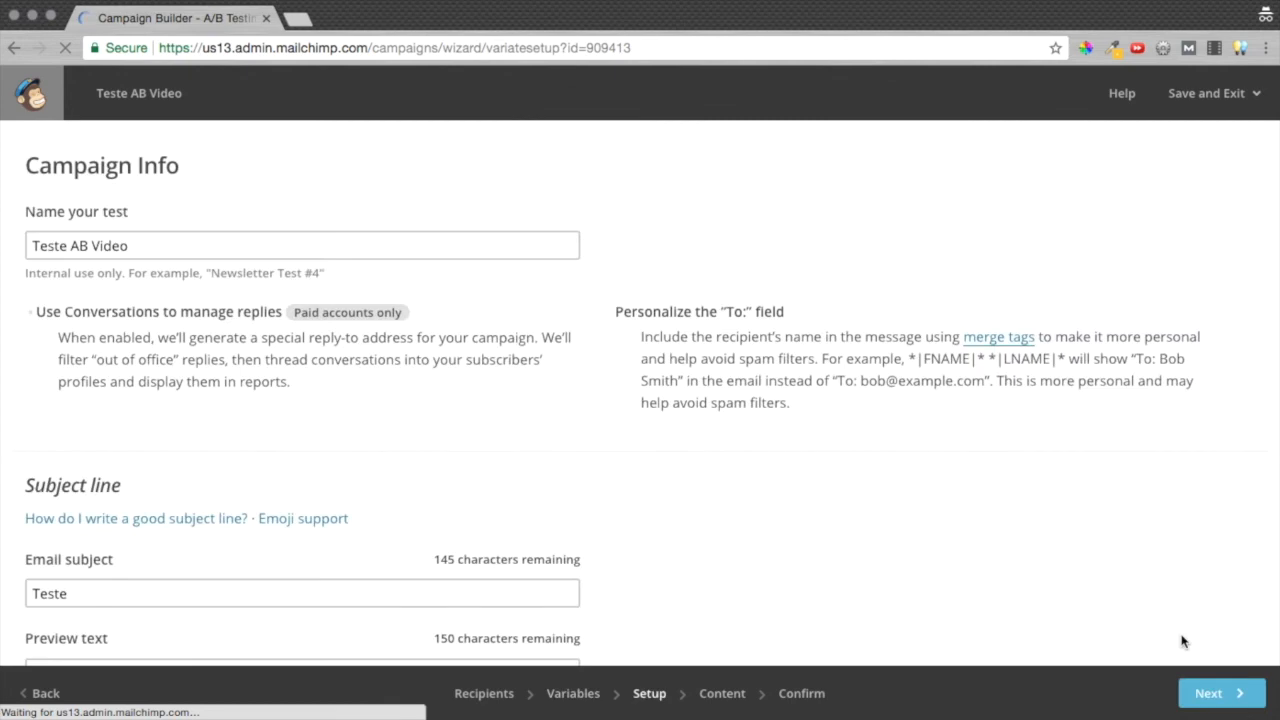
- Examine the date and time fields of Send time 1 and Send time 2 in the campaign setup
scroll(497, 466, "down", 2)
scroll(651, 471, "down", 6)
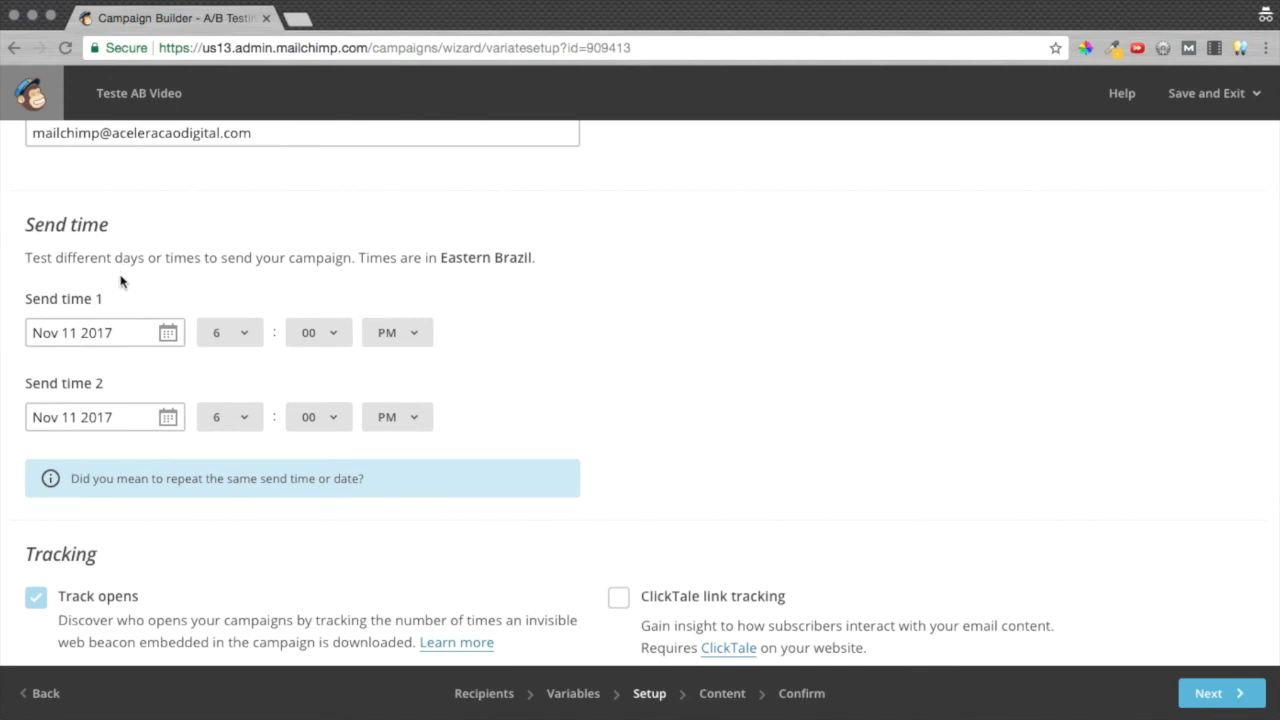
scroll(115, 348, "down", 2)
scroll(115, 348, "up", 3)
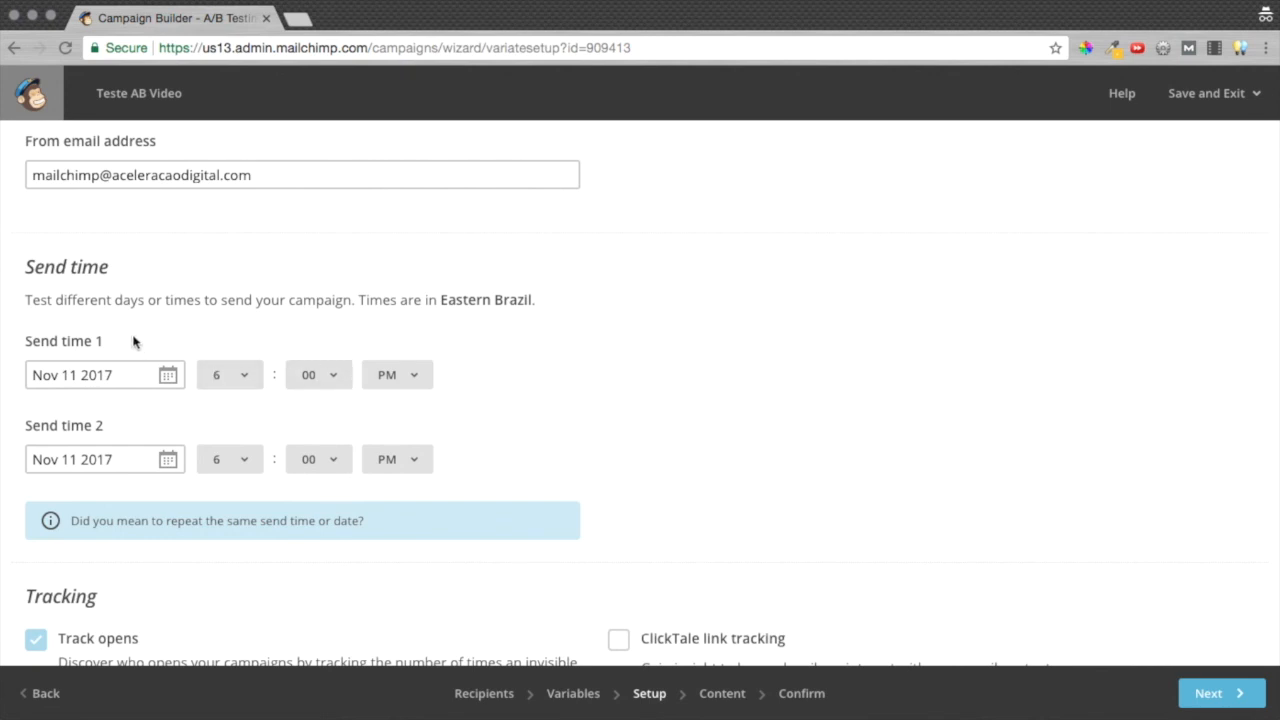
left_click(55, 342)
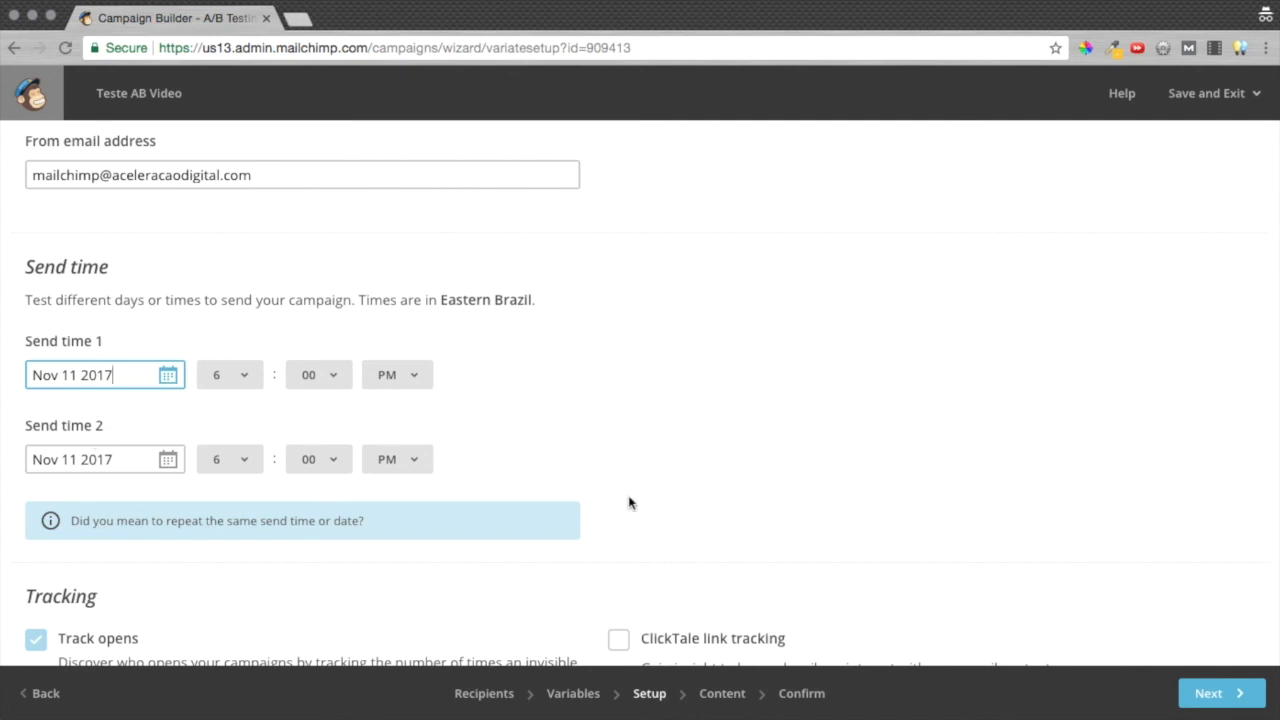
- Return to the variables and remove the send time test
left_click(578, 697)
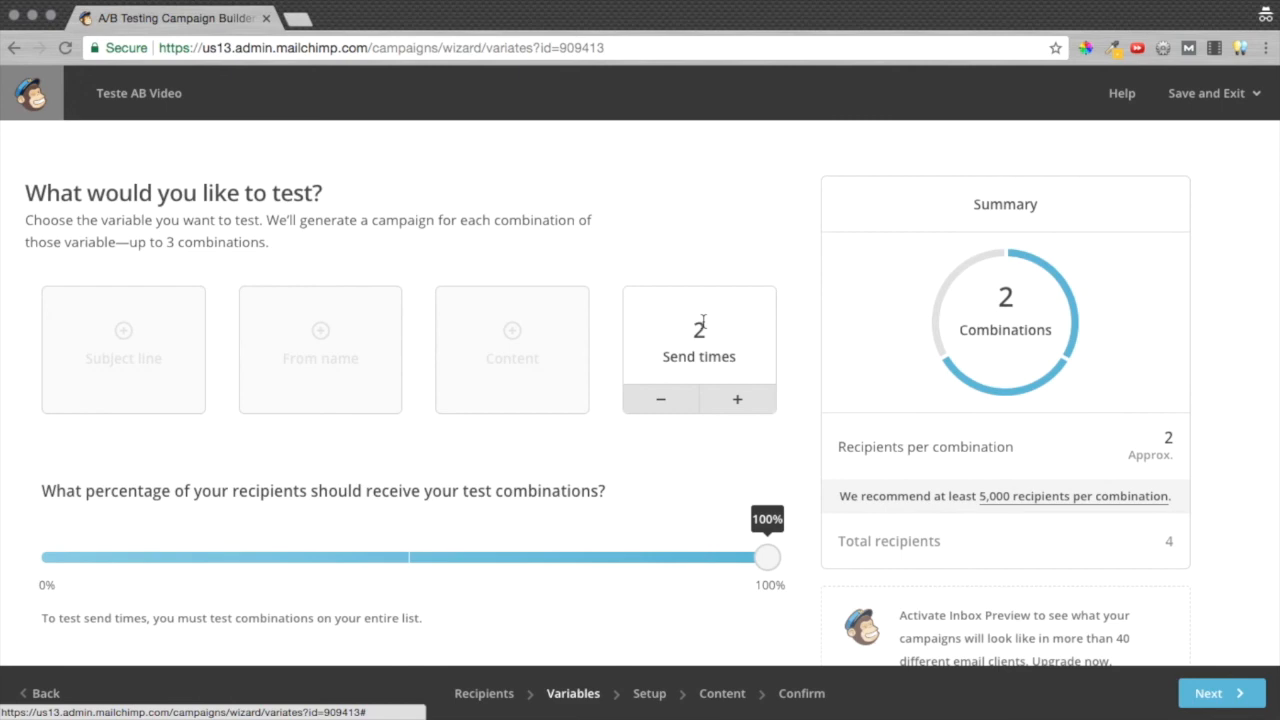
left_click(680, 400)
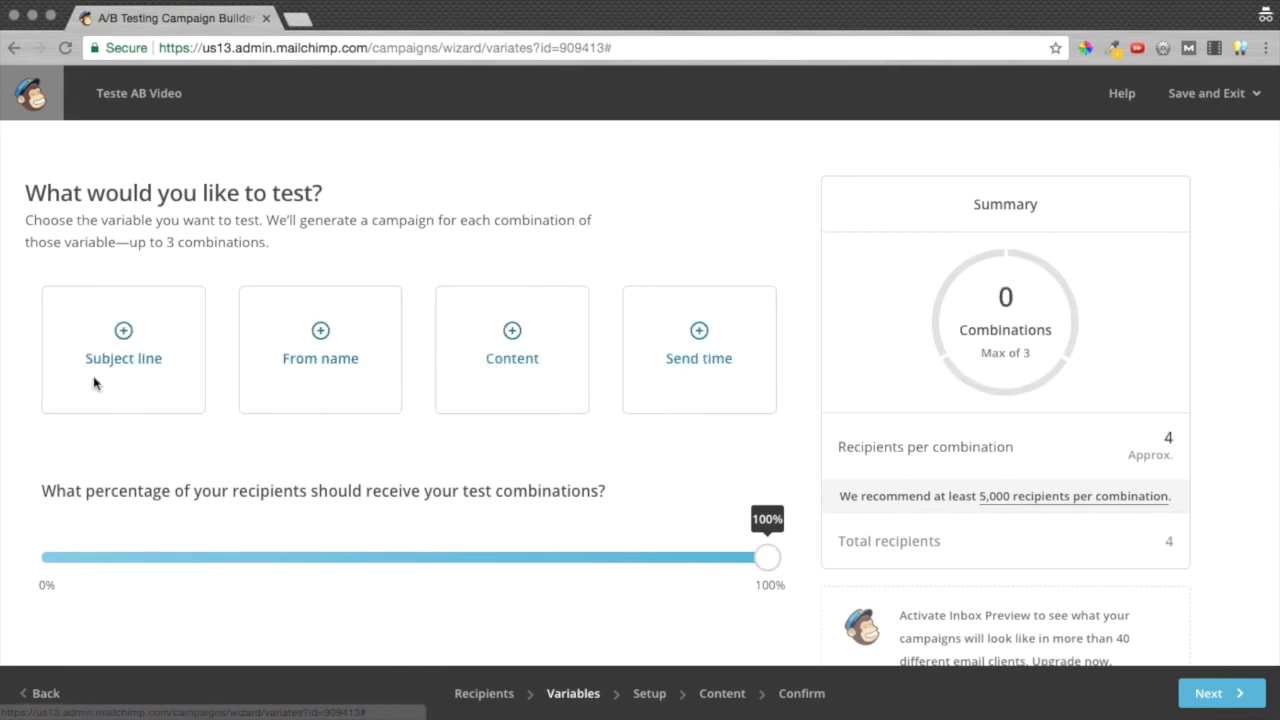
- Try the subject line, from name and content variables one after another, removing each test again
left_click(127, 368)
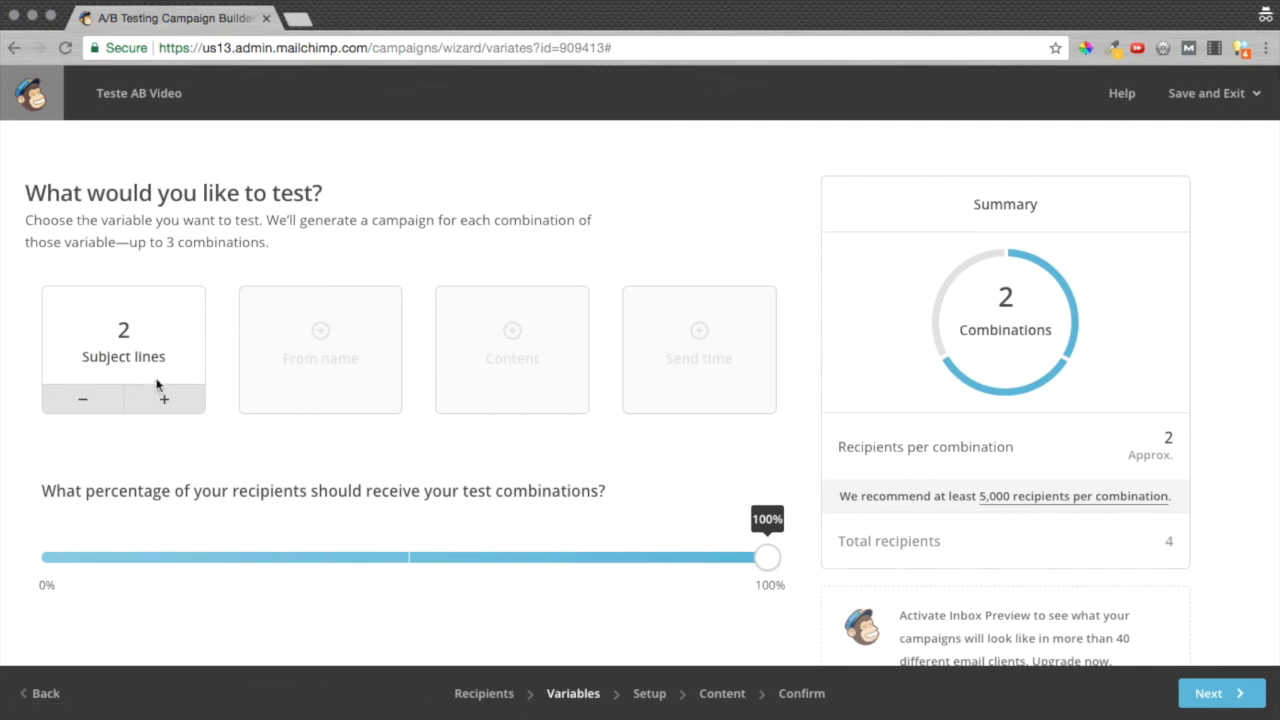
left_click(82, 399)
left_click(330, 341)
left_click(286, 402)
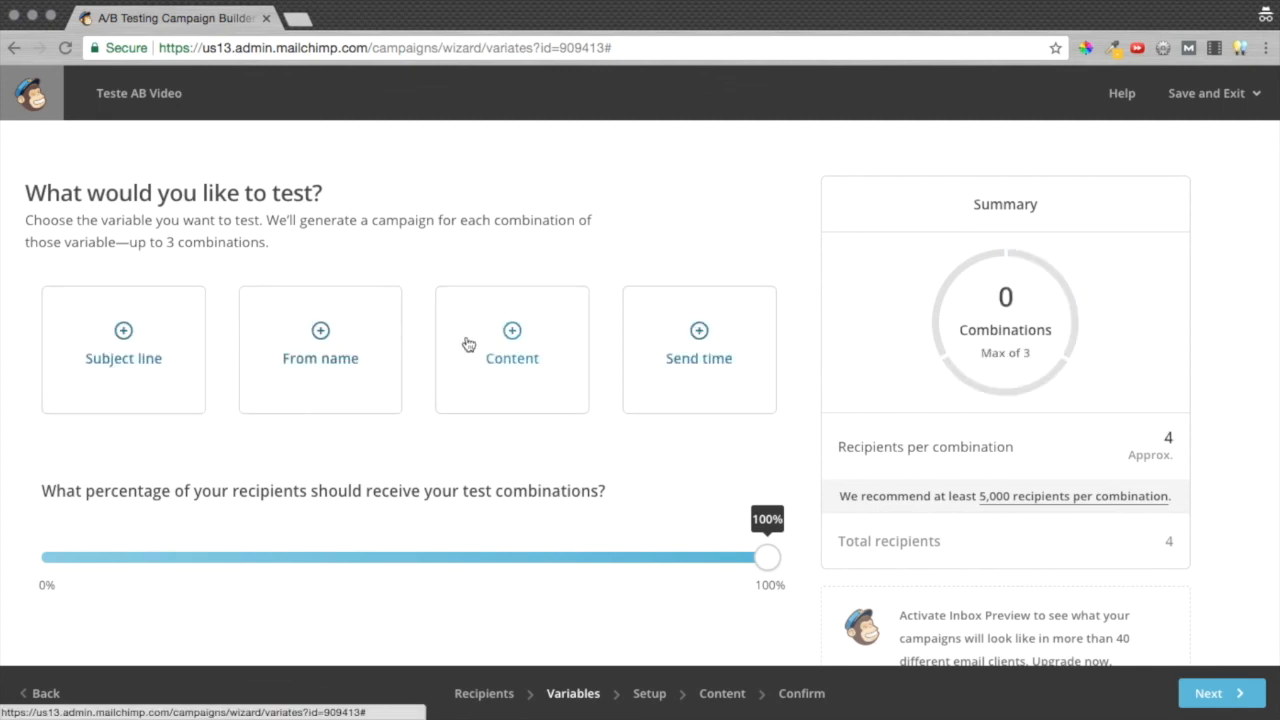
left_click(512, 344)
left_click(462, 396)
scroll(675, 440, "down", 1)
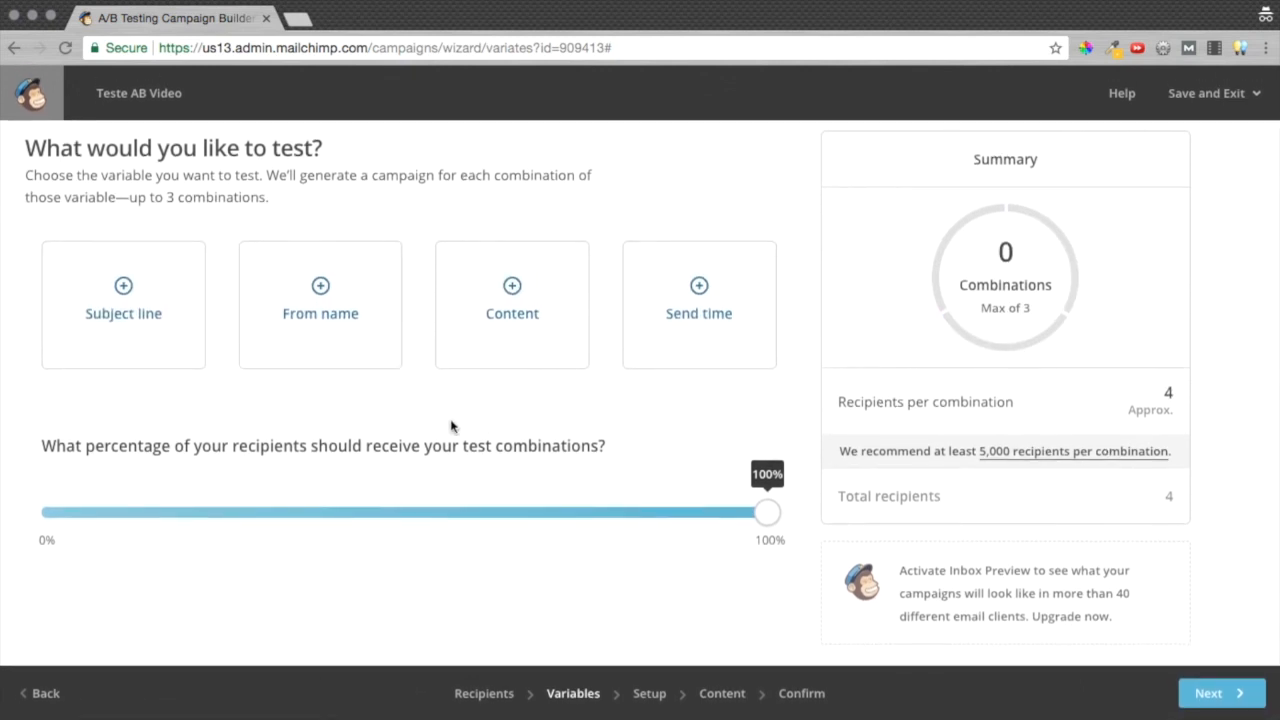
scroll(451, 426, "up", 1)
scroll(452, 426, "down", 1)
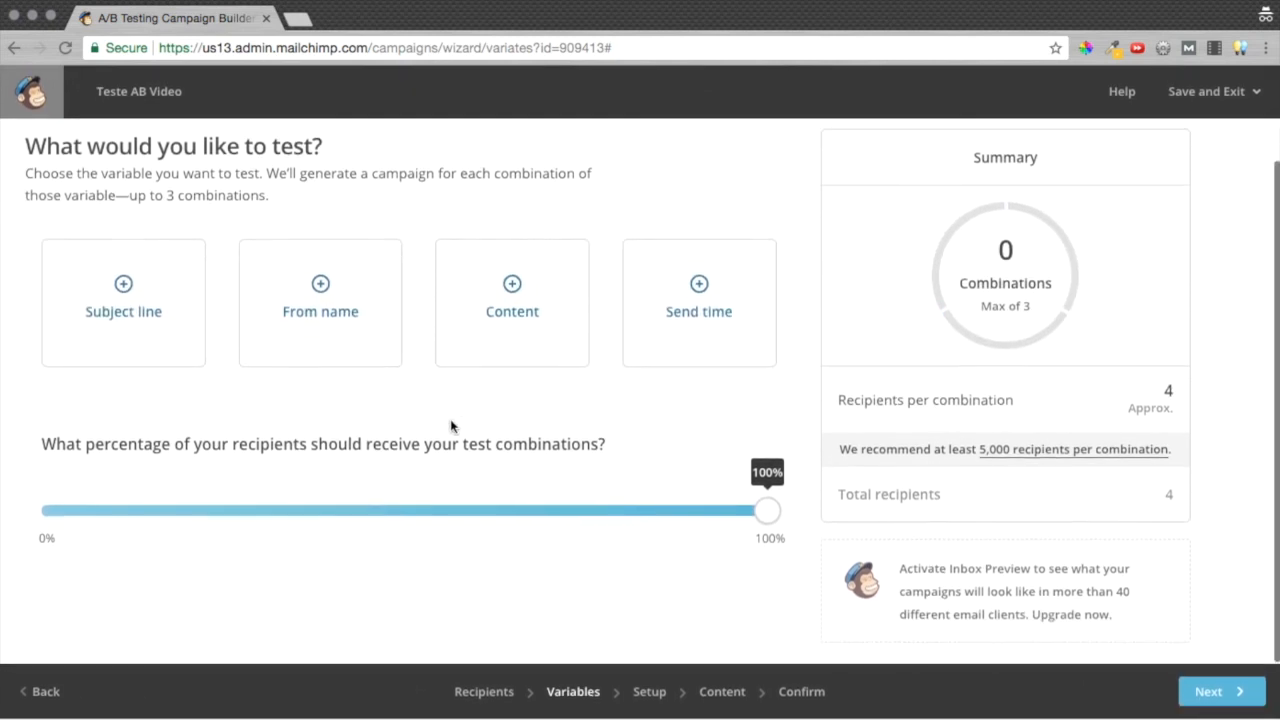